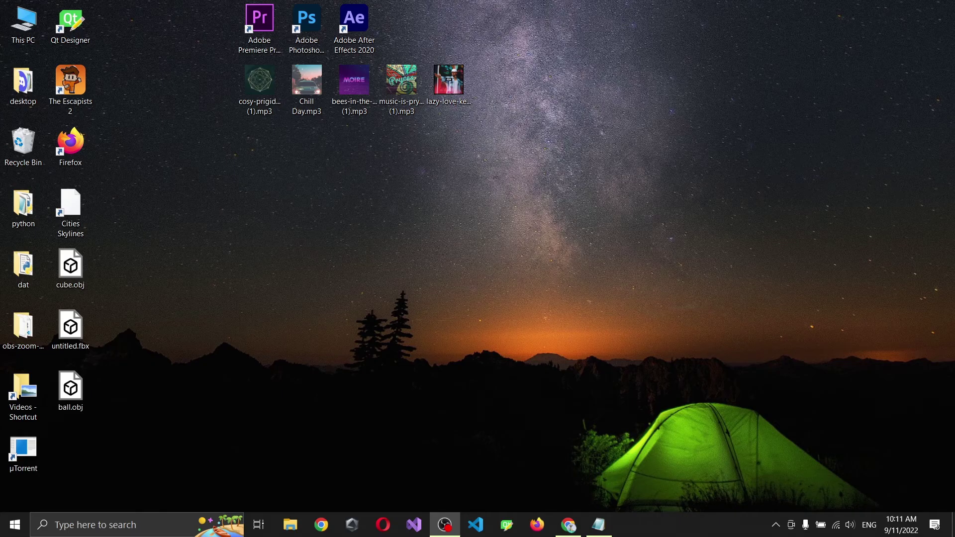
Launch a second OBS Studio instance despite the already-running warning.
right_click(453, 525)
left_click(456, 455)
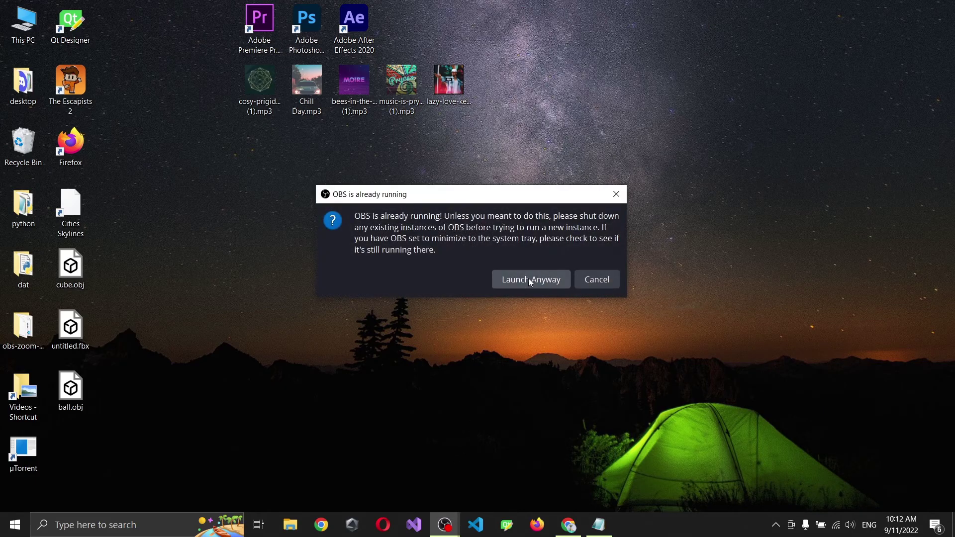
left_click(531, 280)
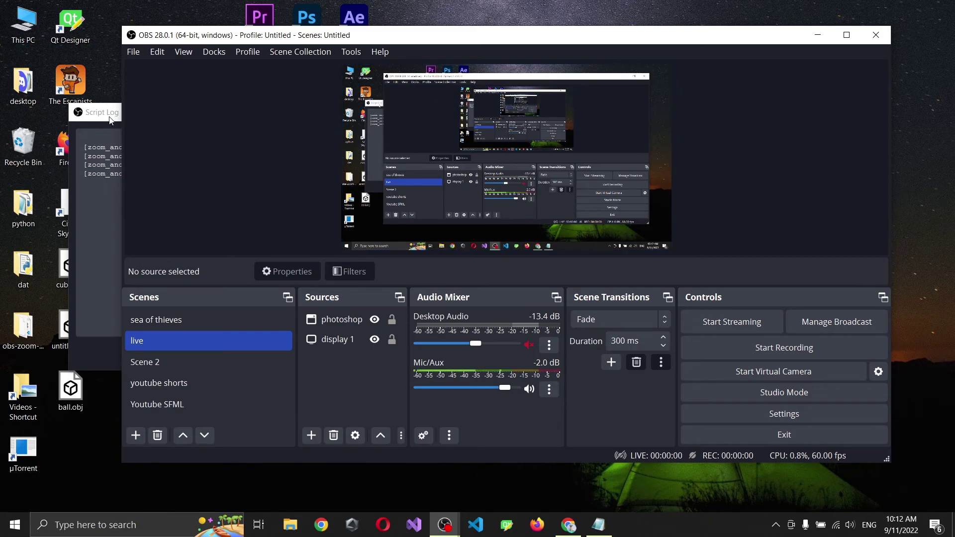
Read the Script Log's "no module named 'pywinctl'" error for zoom_and_follow_mouse.py.
left_click_drag(110, 119, 145, 115)
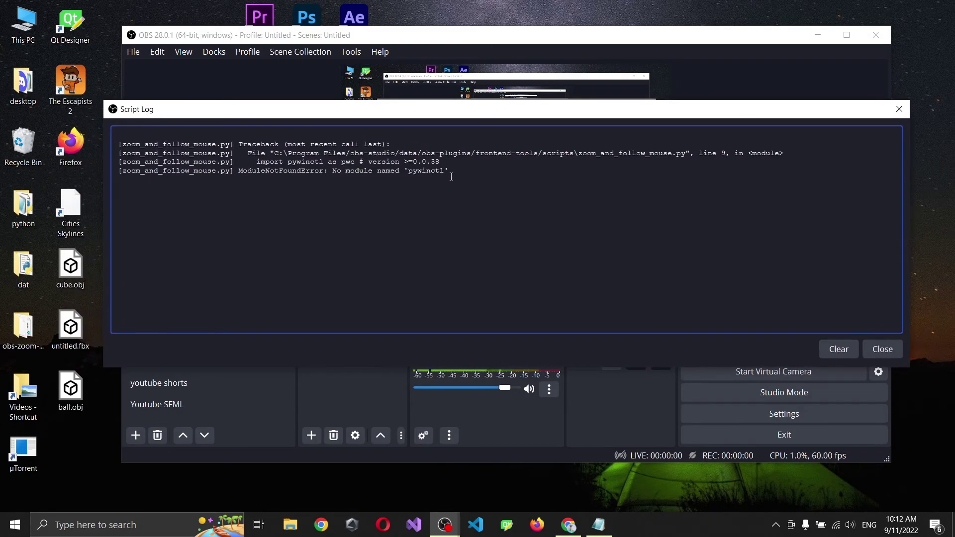
left_click_drag(452, 177, 333, 169)
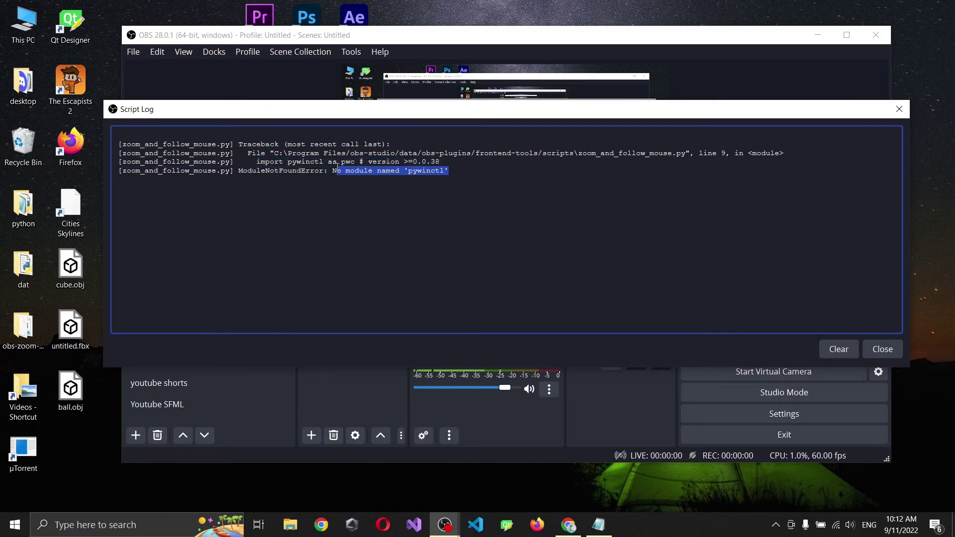
left_click(540, 173)
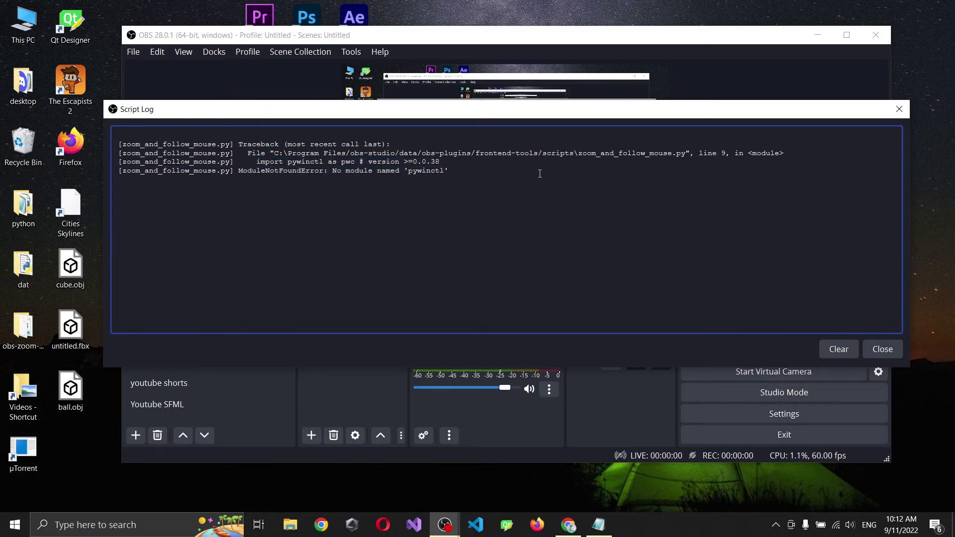
Close the Script Log and run pip install pywinctl in Command Prompt, which reports requirements already satisfied.
left_click(898, 110)
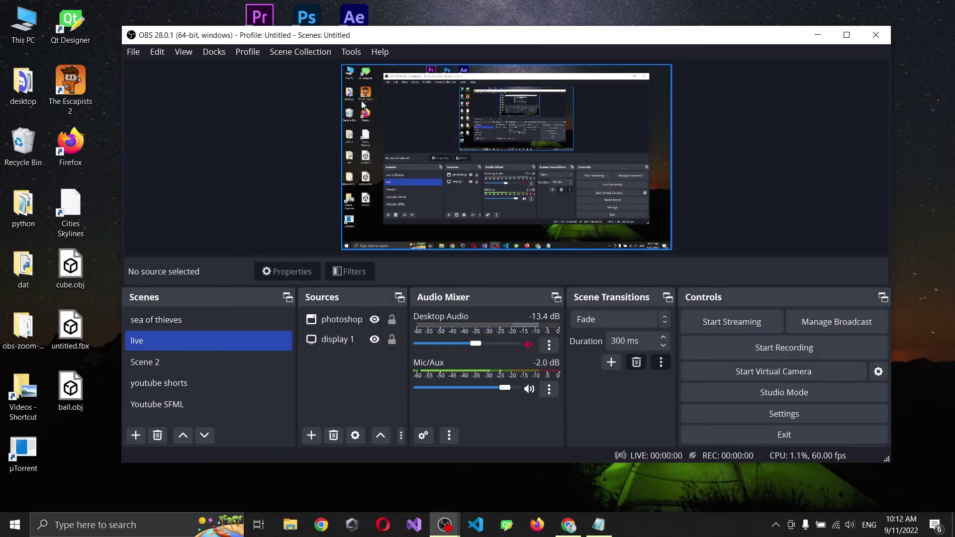
key("super+r")
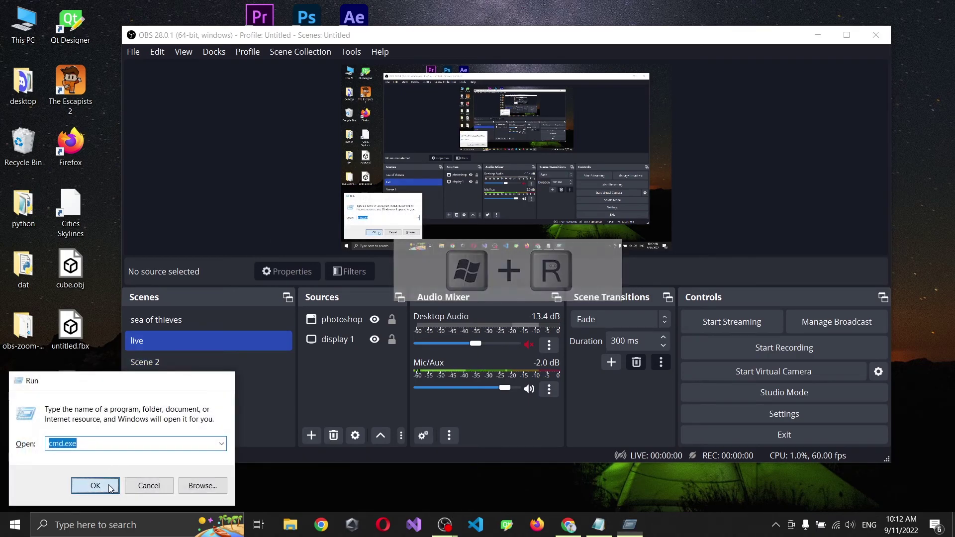
key("Return")
type("pip ins")
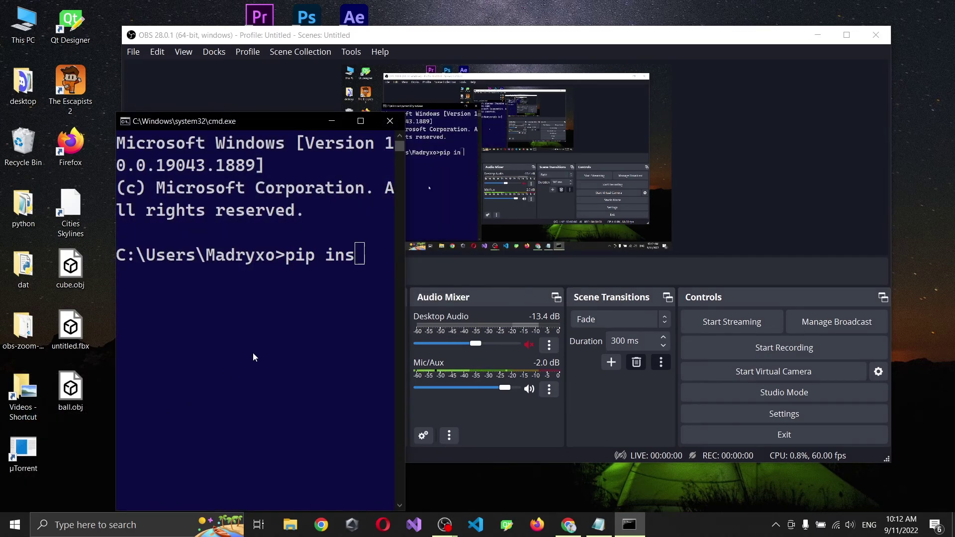
type("tall pywinctl")
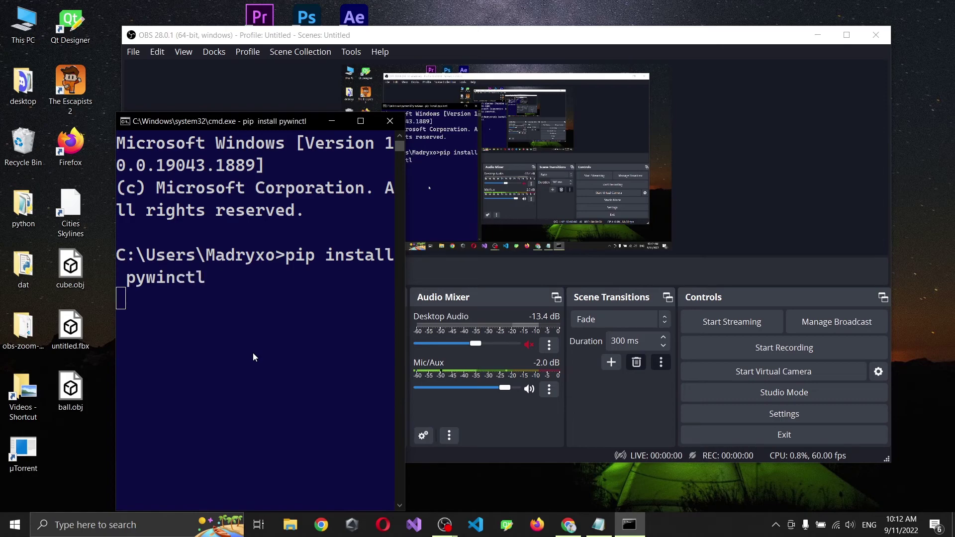
key("Return")
left_click_drag(184, 344, 289, 344)
left_click(300, 344)
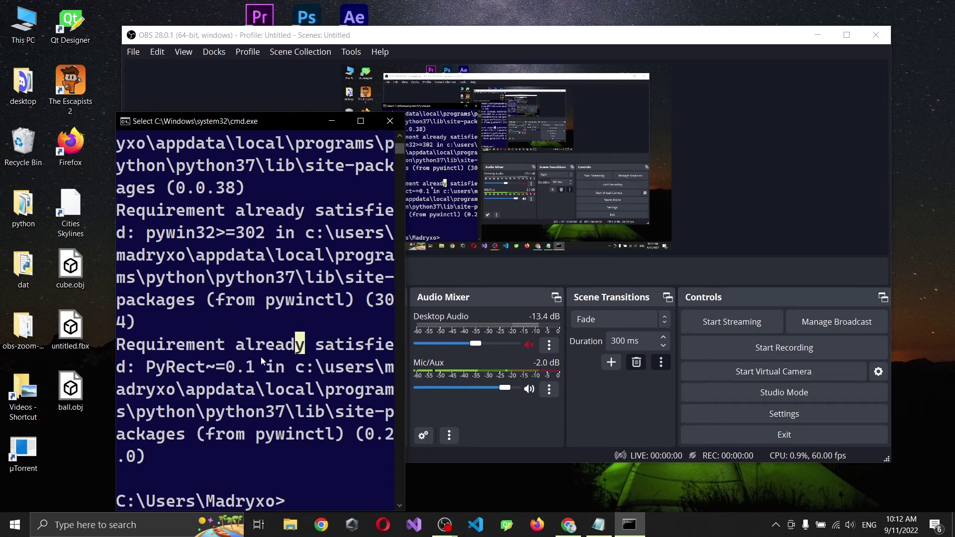
Open the Python Settings in Tools > Scripts and select the full Python310 install path.
left_click(386, 127)
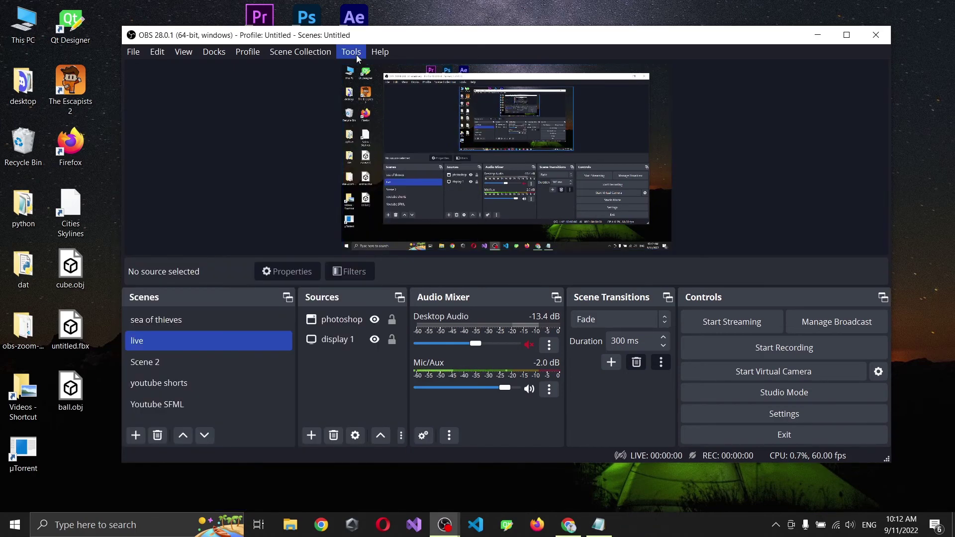
left_click(351, 52)
left_click(394, 149)
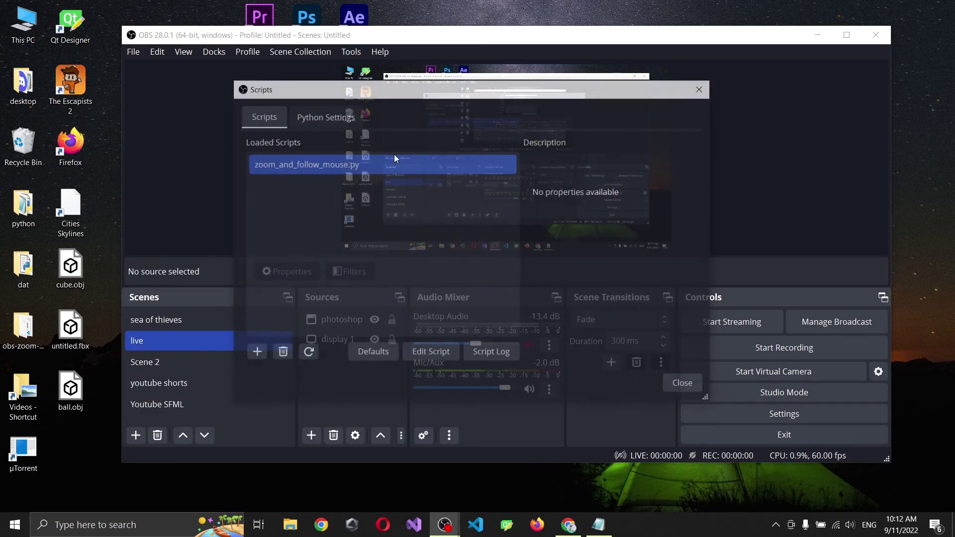
left_click(351, 122)
double_click(478, 162)
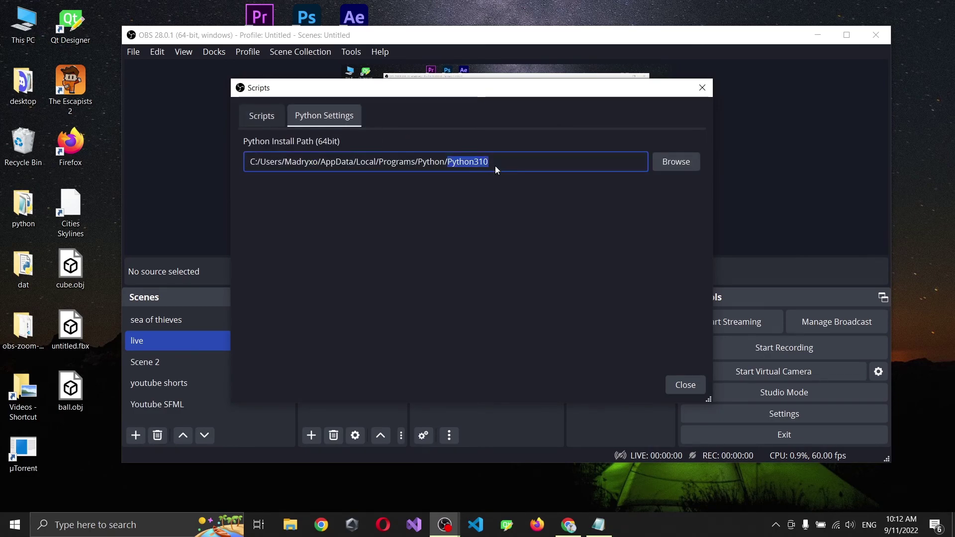
left_click_drag(494, 164, 311, 167)
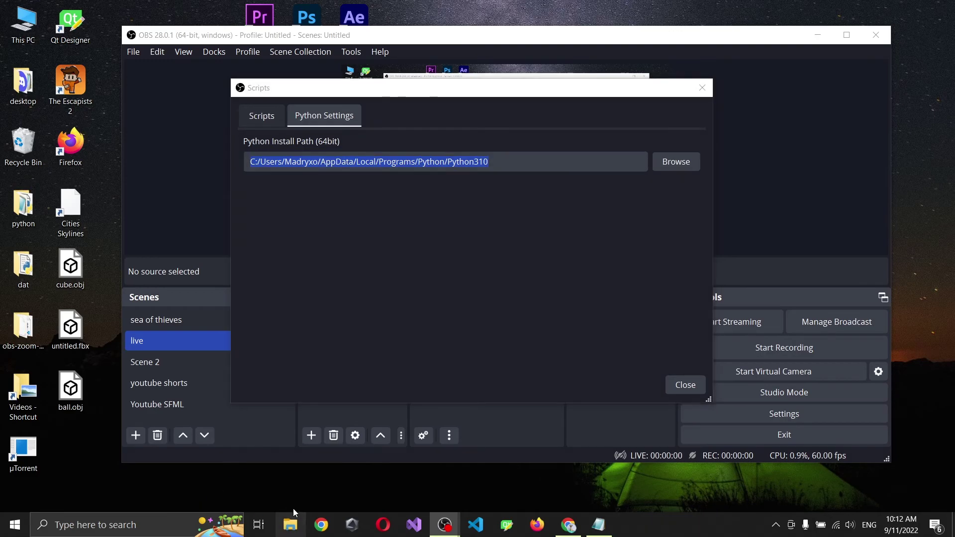
Paste the Python310 install path into File Explorer and open Lib > site-packages.
left_click(290, 523)
left_click(454, 180)
key("BackSpace")
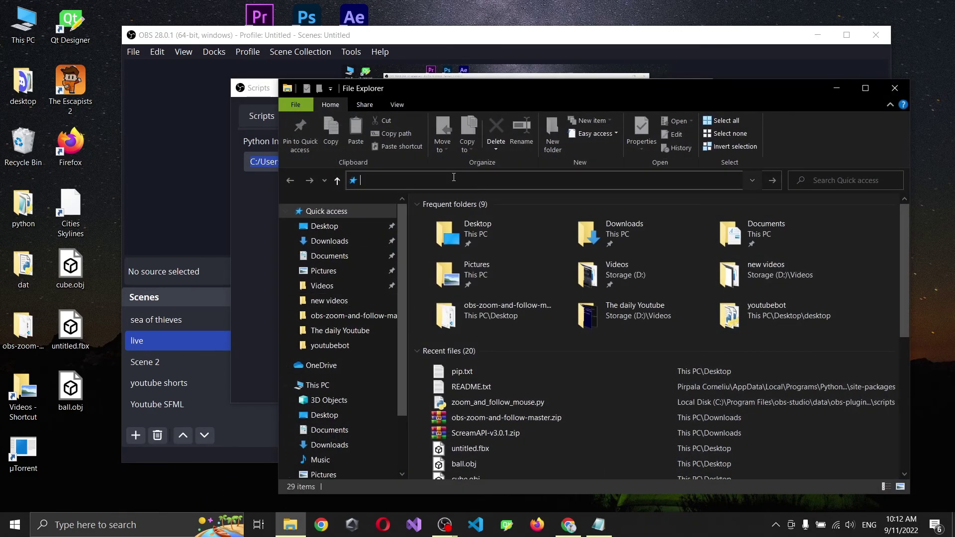
type("C:/Users/Madryxo/AppData/Local/Programs/Python/Python310")
key("Return")
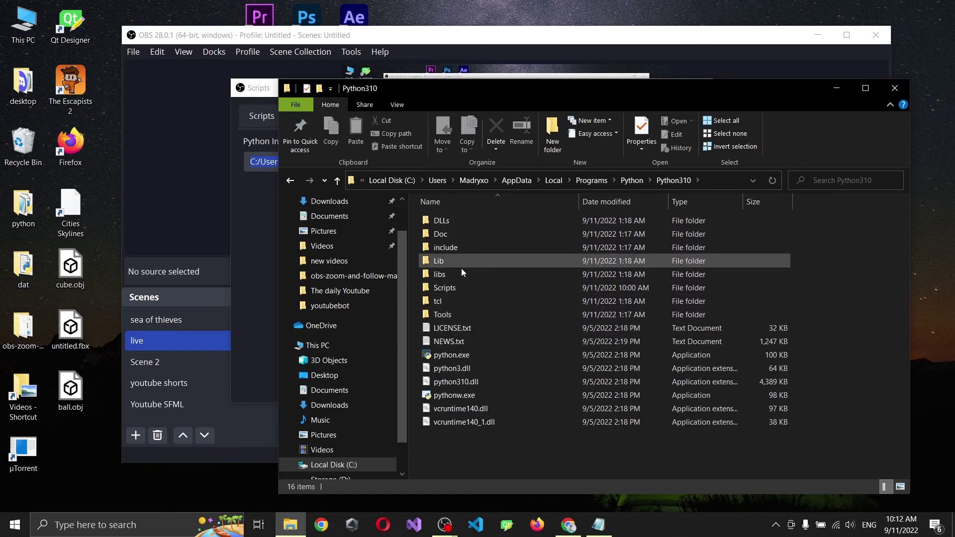
double_click(464, 262)
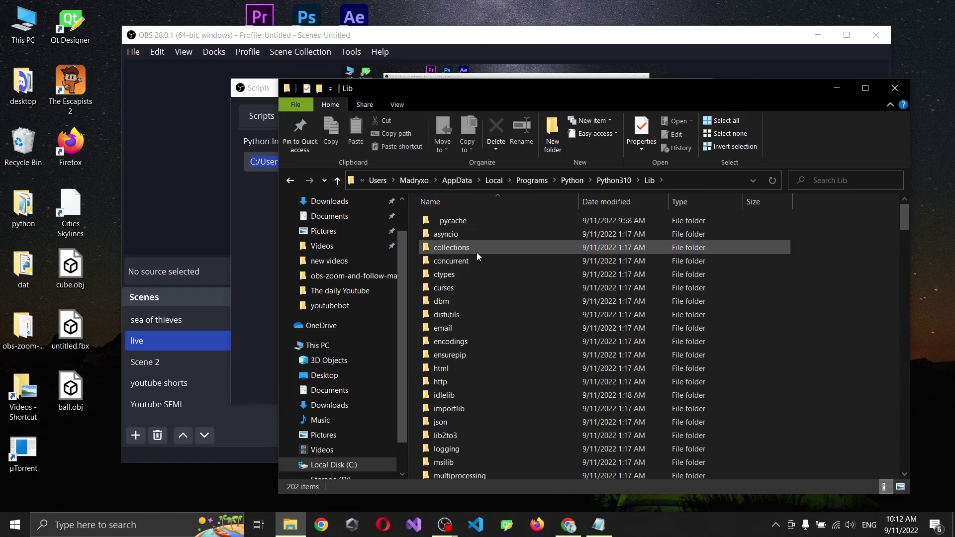
key("s")
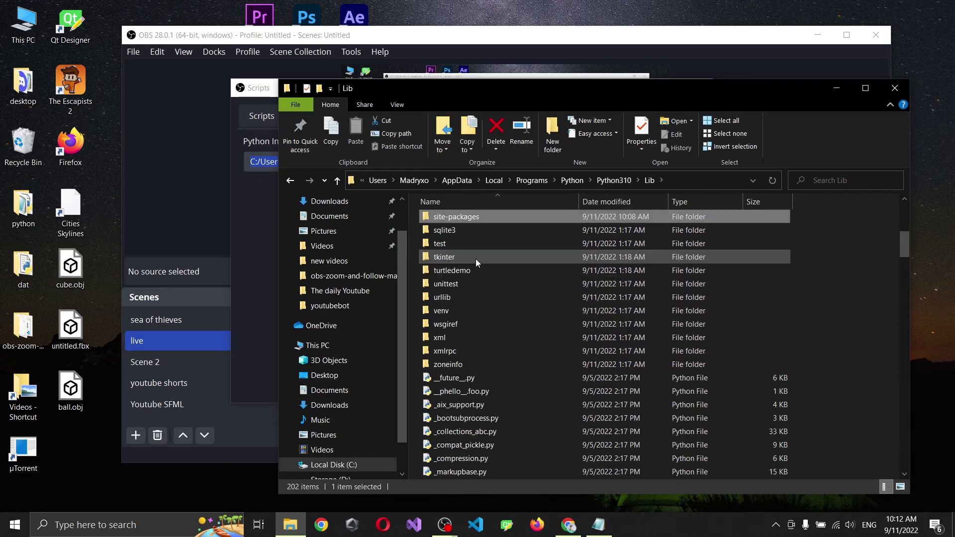
double_click(452, 221)
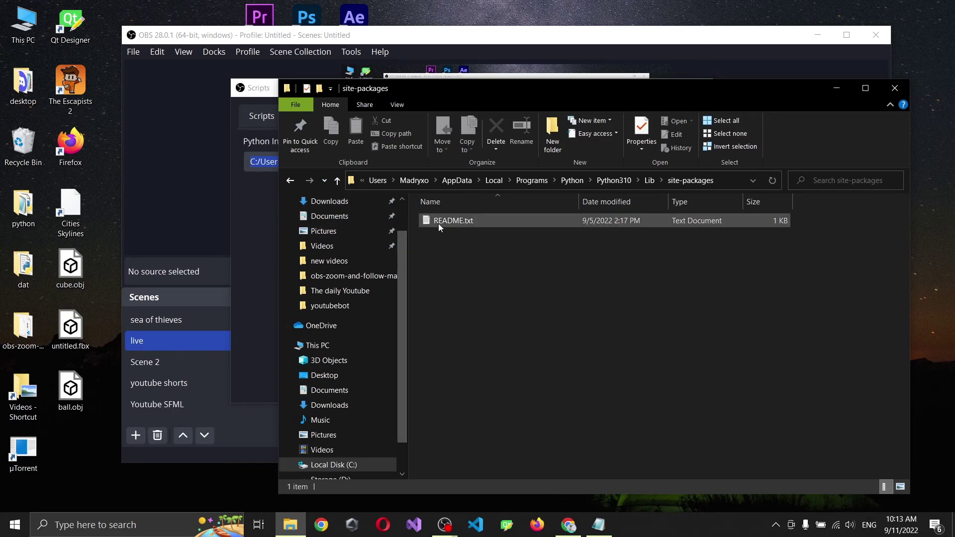
Confirm site-packages holds only README.txt, then go up to the Python folder's four installs.
left_click_drag(443, 234, 507, 280)
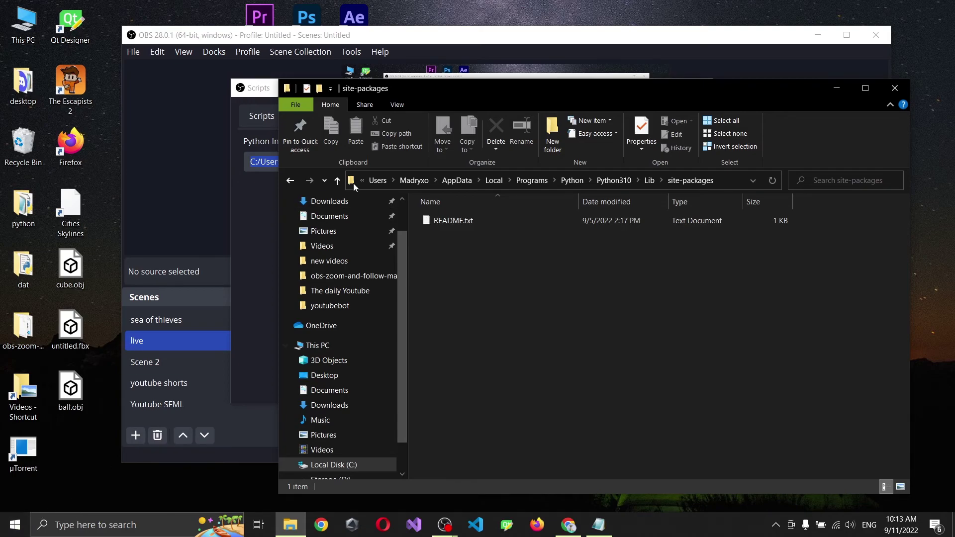
left_click(577, 180)
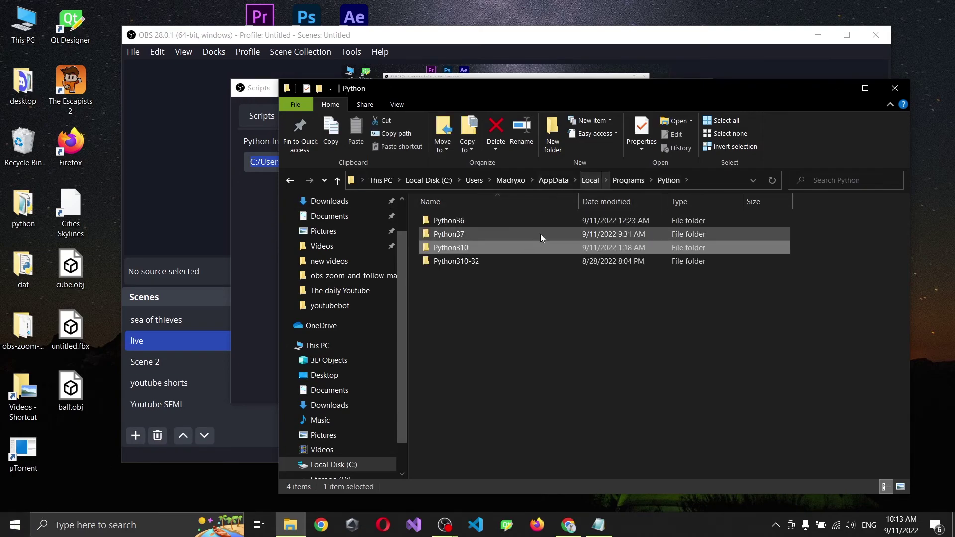
left_click_drag(417, 219, 469, 266)
left_click(487, 303)
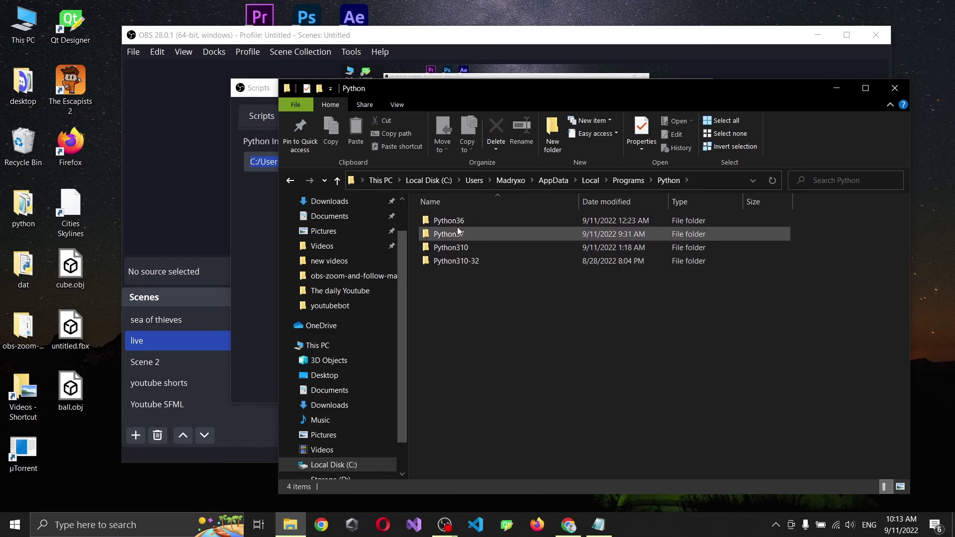
Reach the Environment Variables dialog through Settings > About > Advanced system settings.
right_click(10, 527)
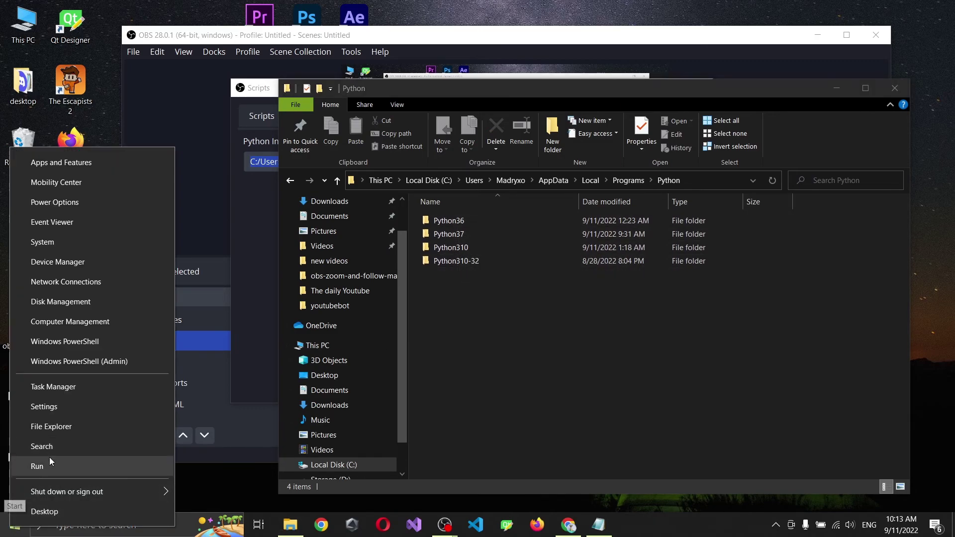
left_click(50, 242)
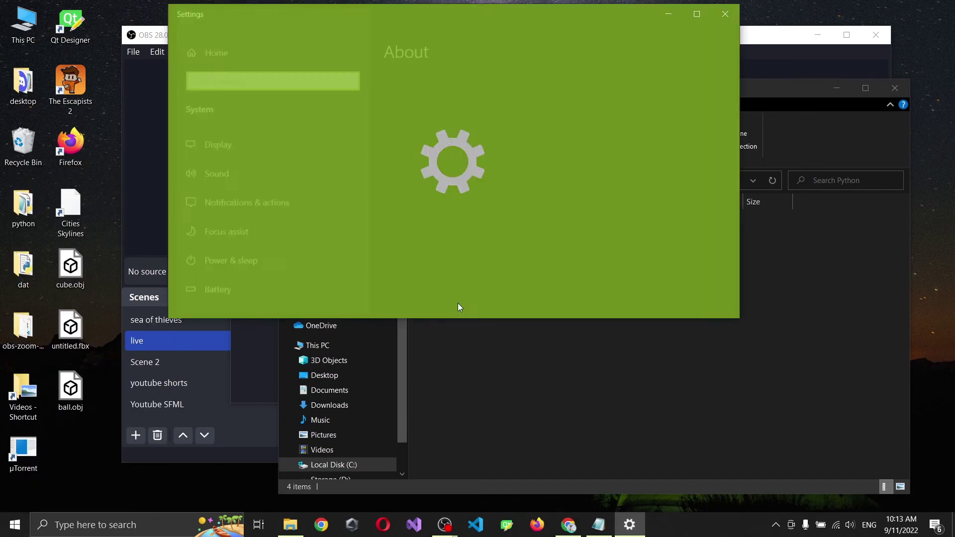
scroll(456, 240, "down", 10)
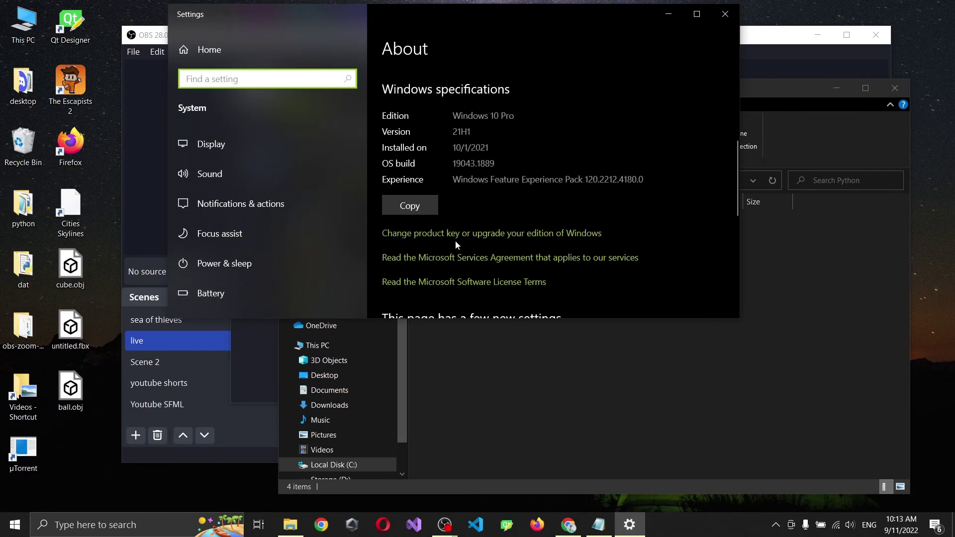
scroll(444, 255, "down", 1)
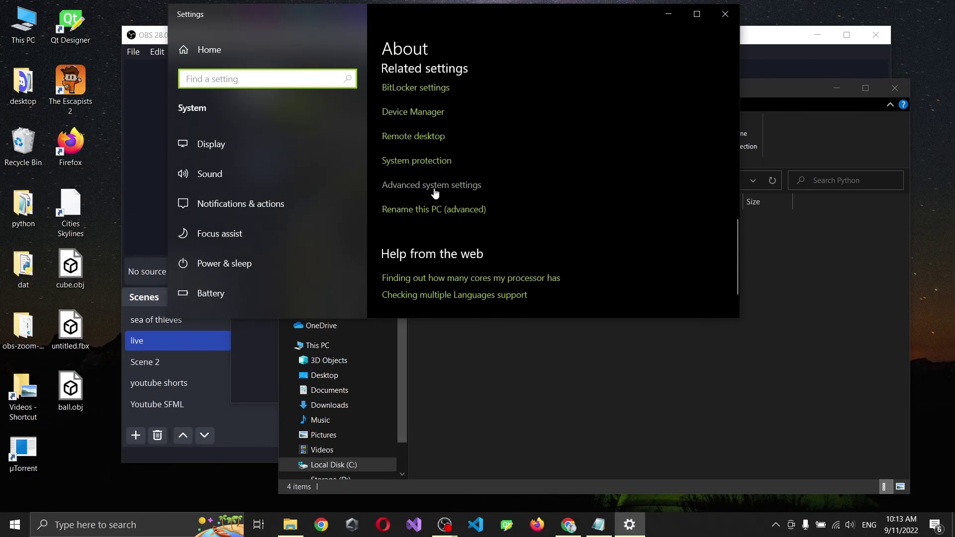
left_click(434, 188)
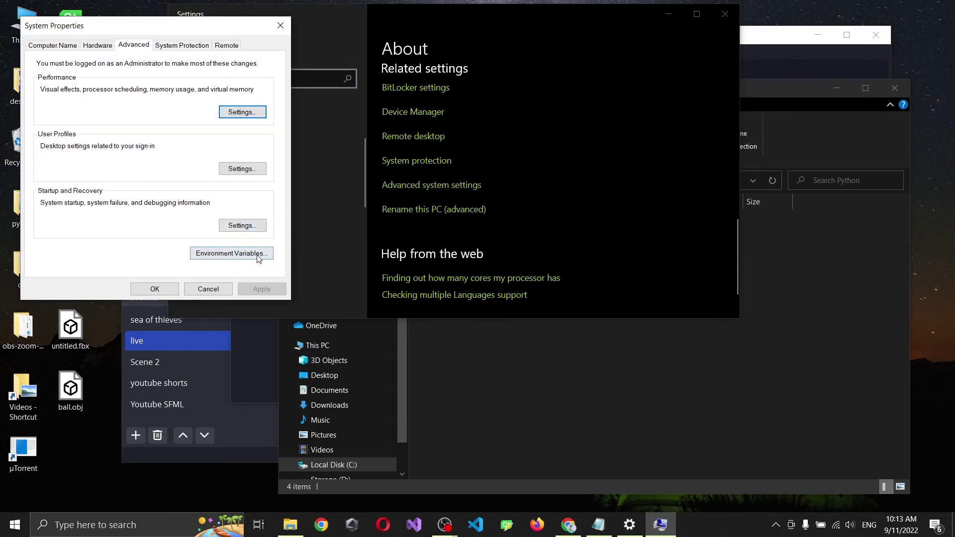
left_click(241, 257)
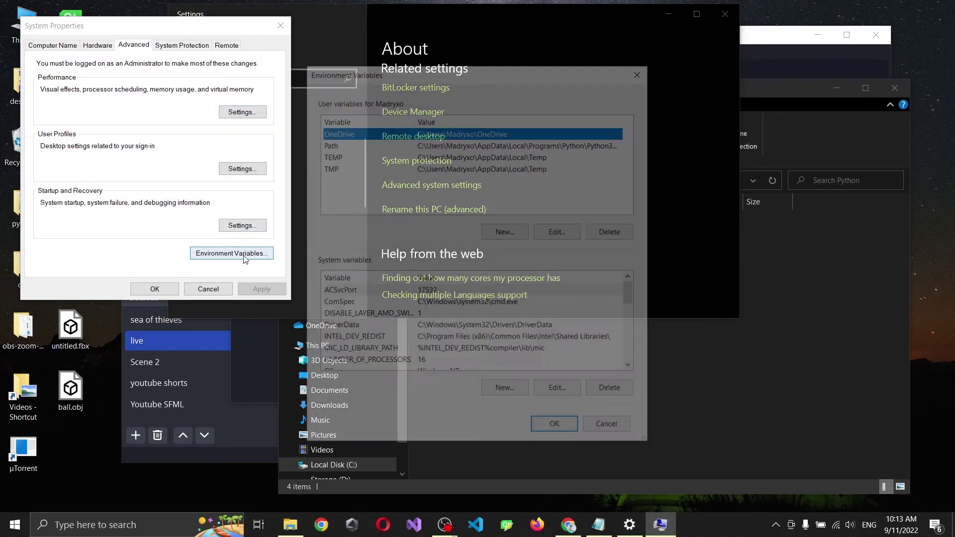
Change the first two user Path entries from Python37 to Python310, including the Scripts folder.
left_click(431, 145)
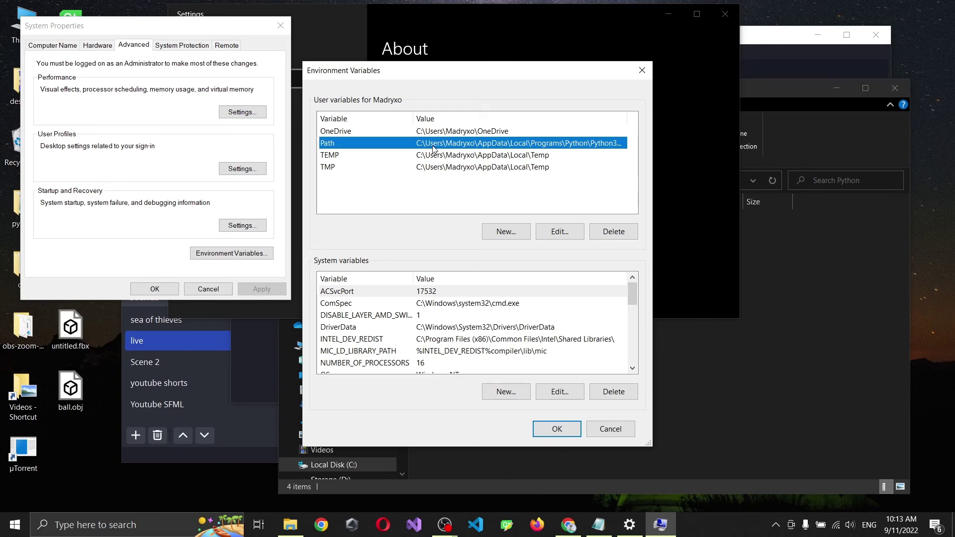
left_click(552, 233)
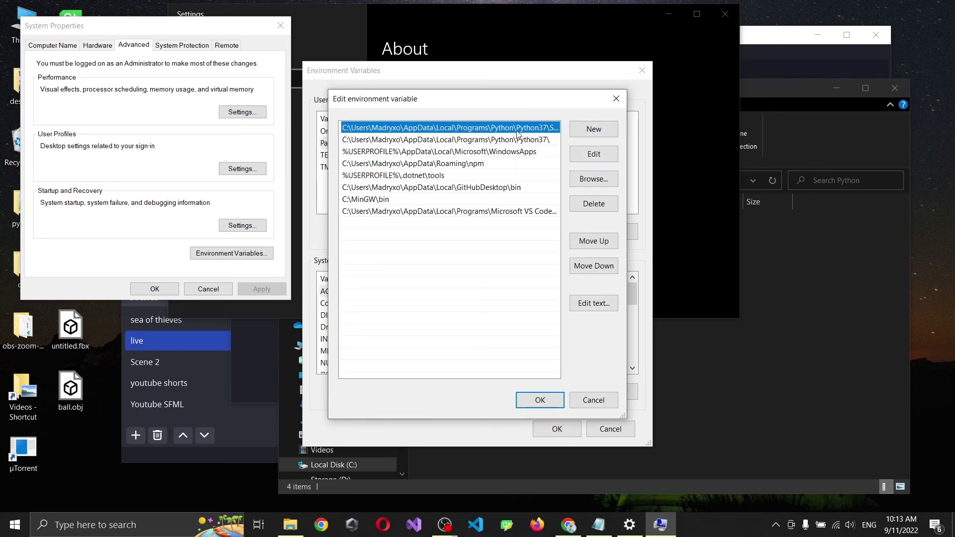
double_click(545, 129)
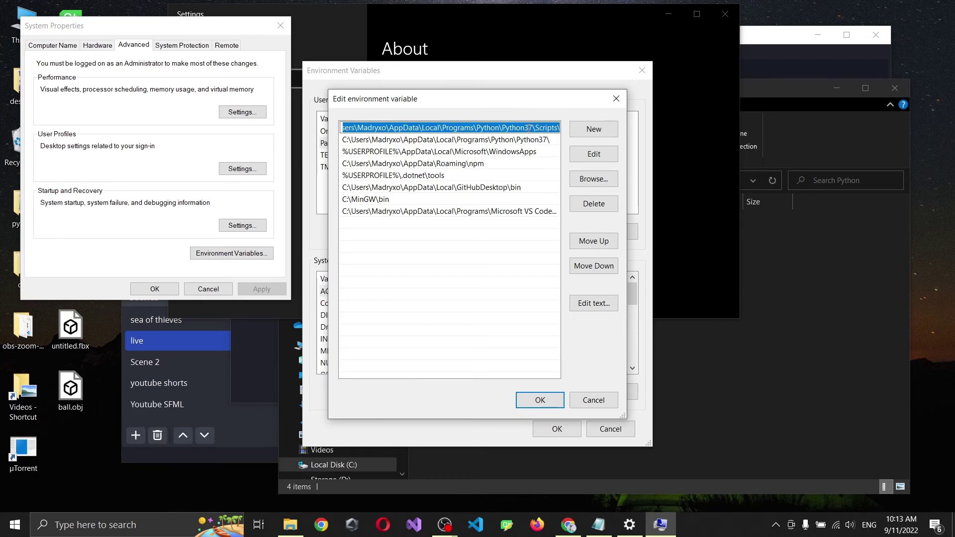
left_click(530, 127)
key("BackSpace")
type("10")
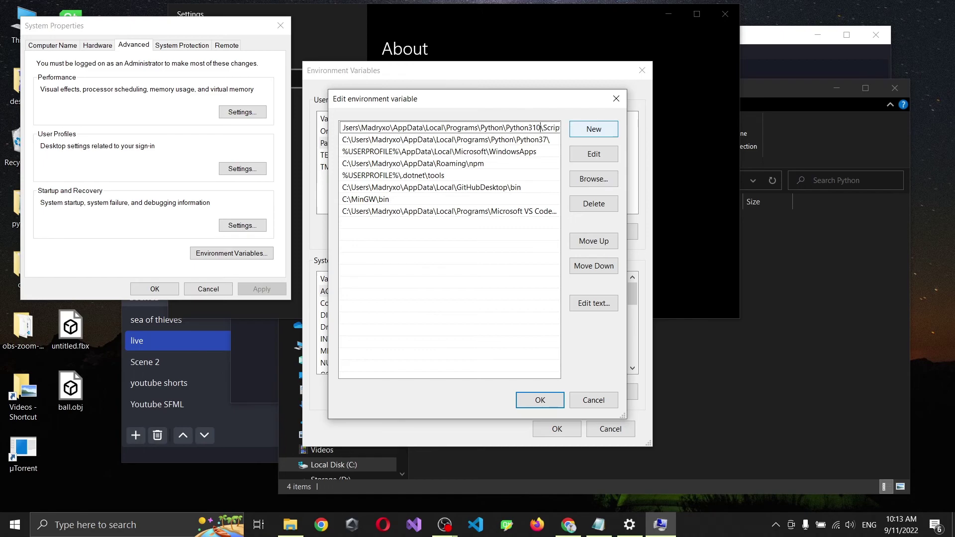
double_click(545, 139)
key("Home")
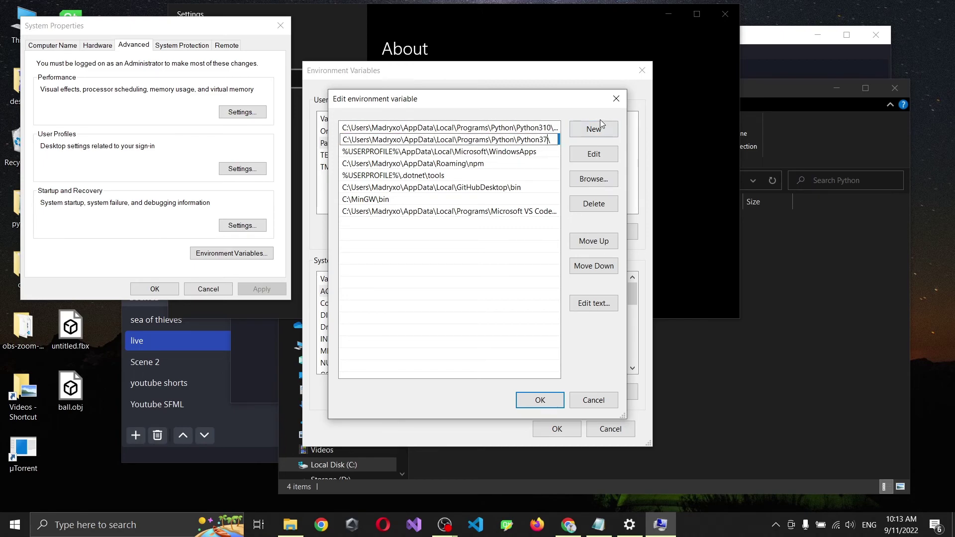
key("BackSpace")
type("10")
Save the Path edits, cancel System Properties, and return to the Python folder window.
left_click(542, 396)
left_click(552, 430)
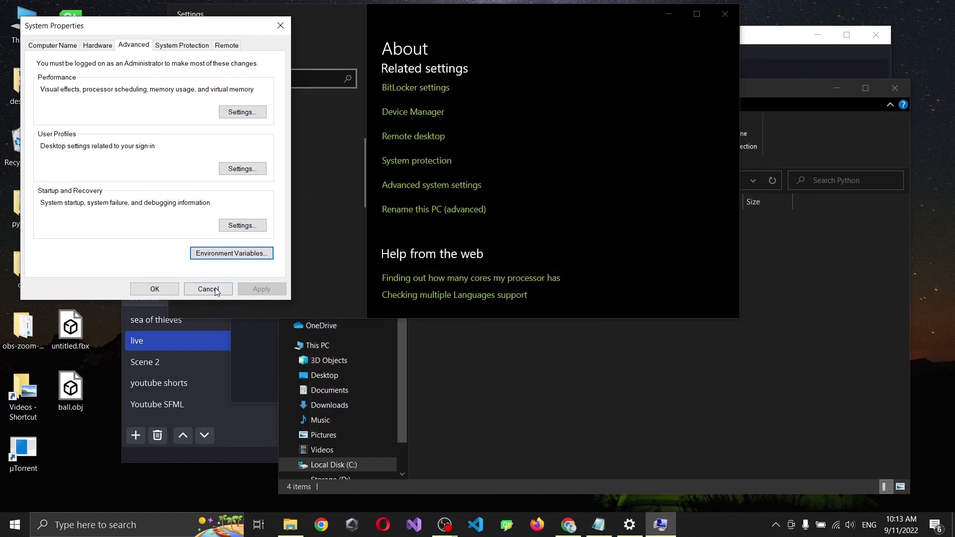
left_click(155, 290)
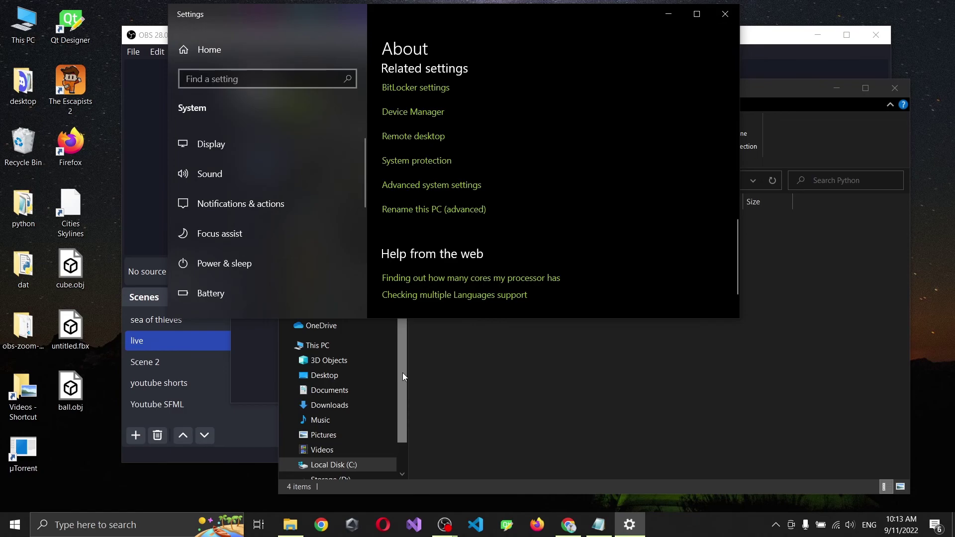
left_click(488, 376)
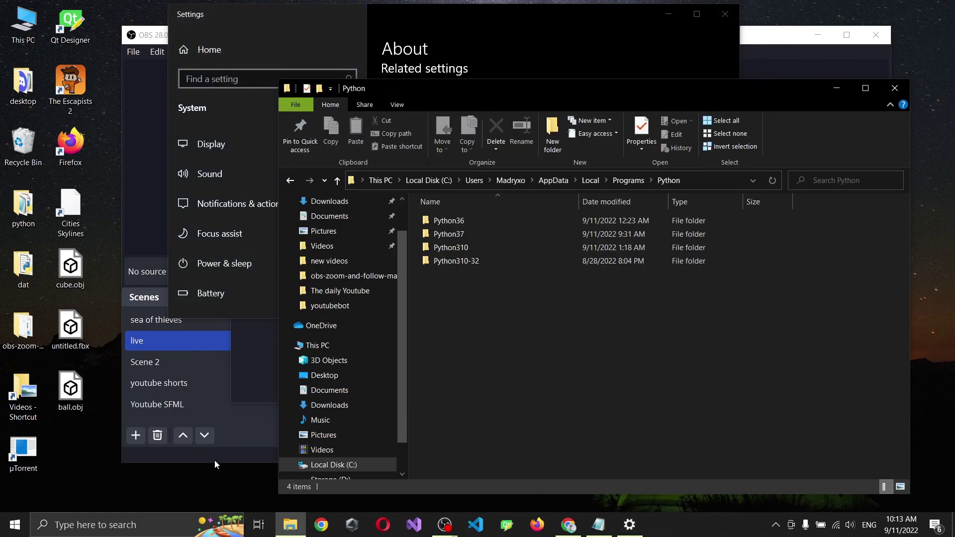
Run pip install pywinctl in a fresh Command Prompt and mark the "No module named 'pip'" error.
key("super+r")
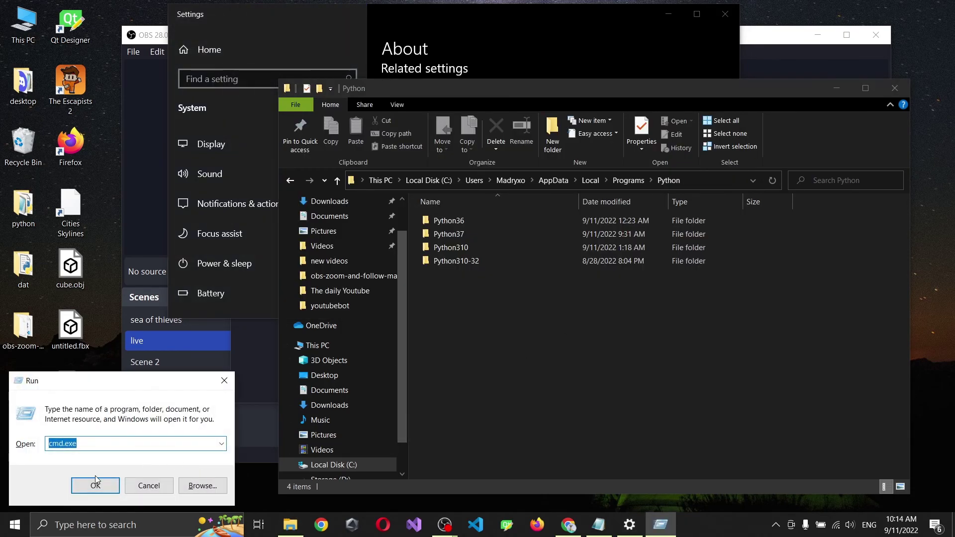
left_click(113, 482)
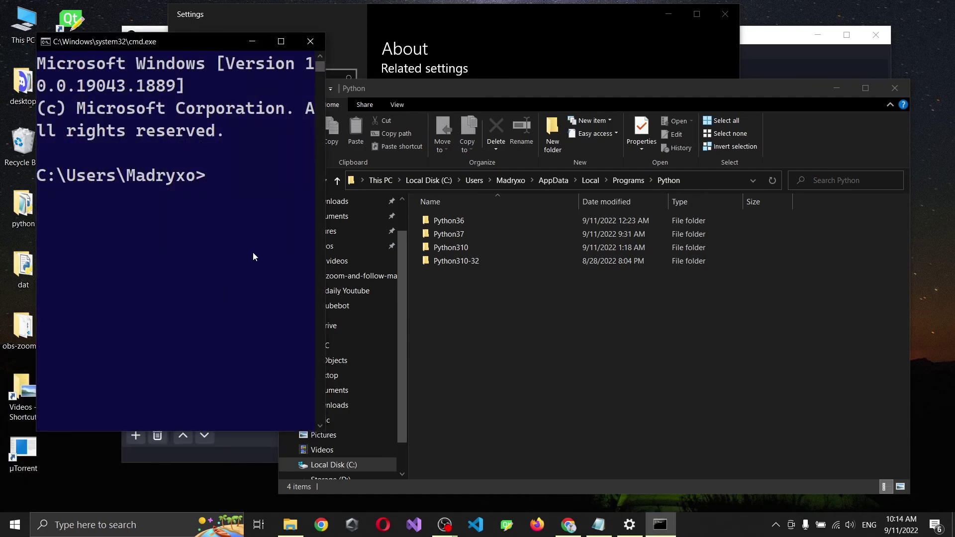
type("pip install ")
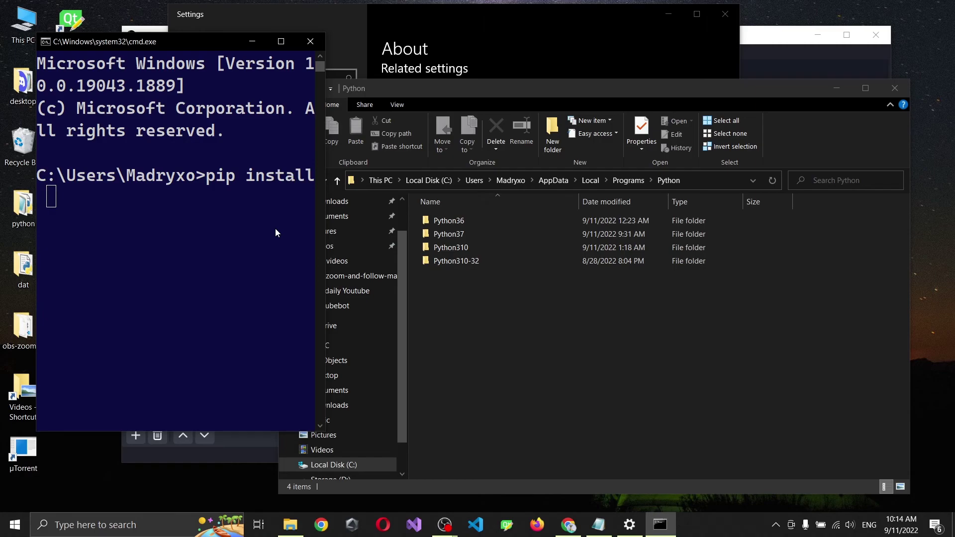
type("pywinctl")
key("Return")
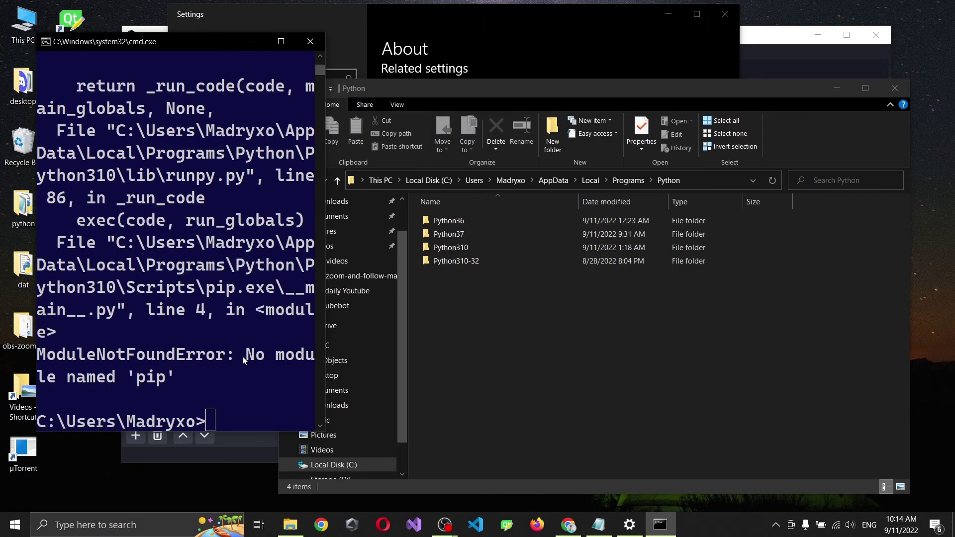
left_click_drag(243, 356, 173, 379)
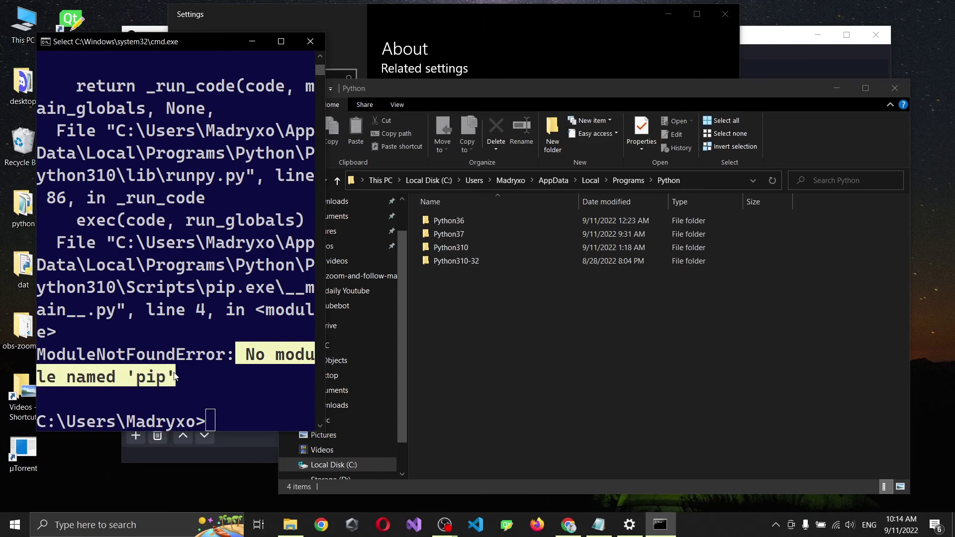
left_click(181, 378)
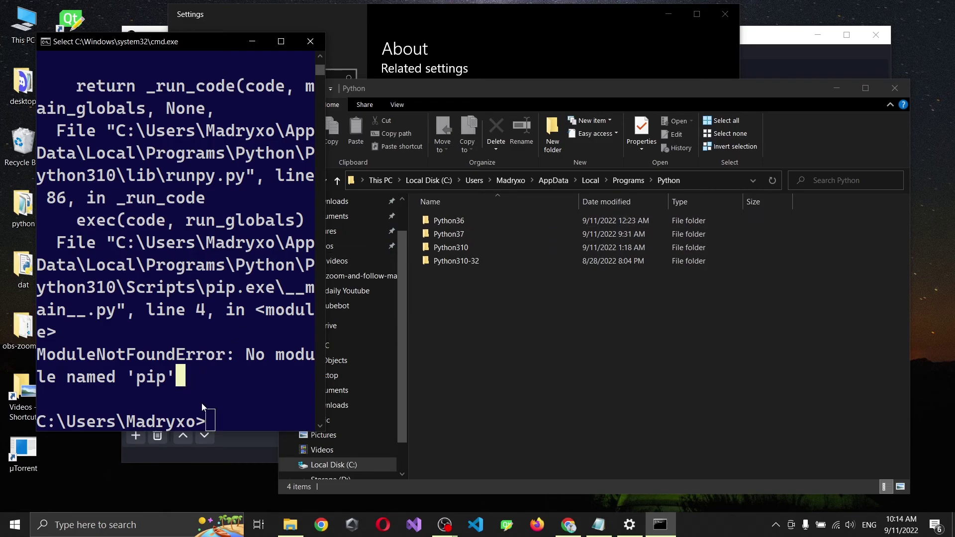
left_click(213, 423)
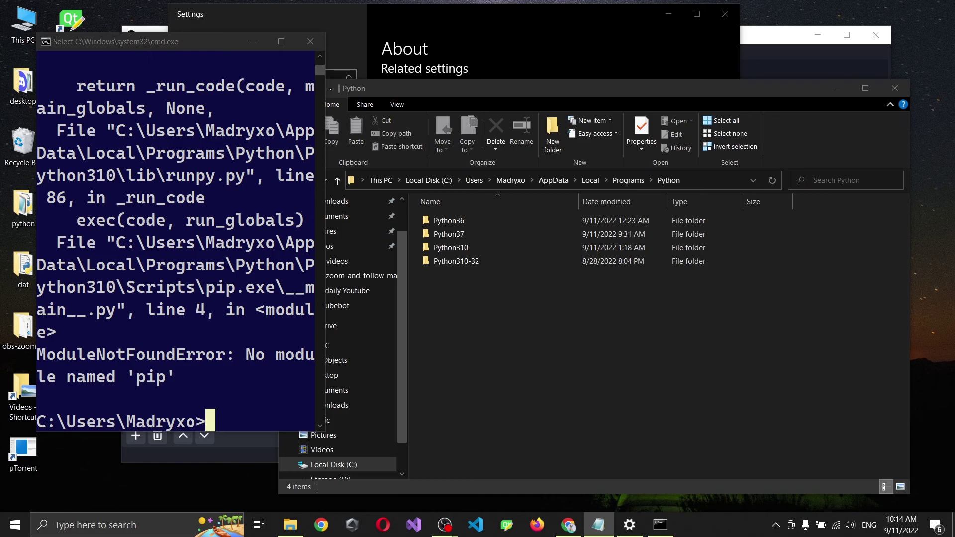
Run python get-pip.py, installing pip 22.2.2, setuptools 65.3.0 and wheel 0.37.1.
left_click(223, 417)
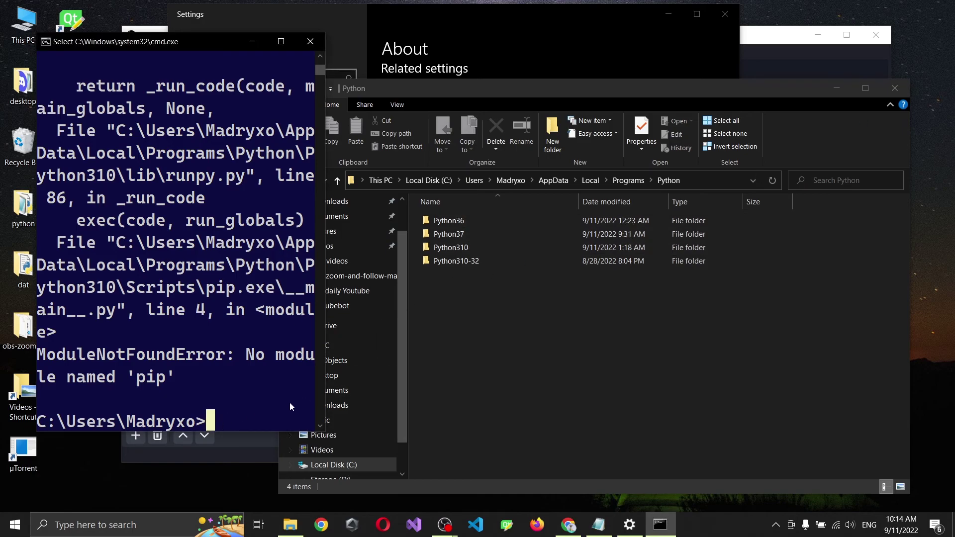
type("python ")
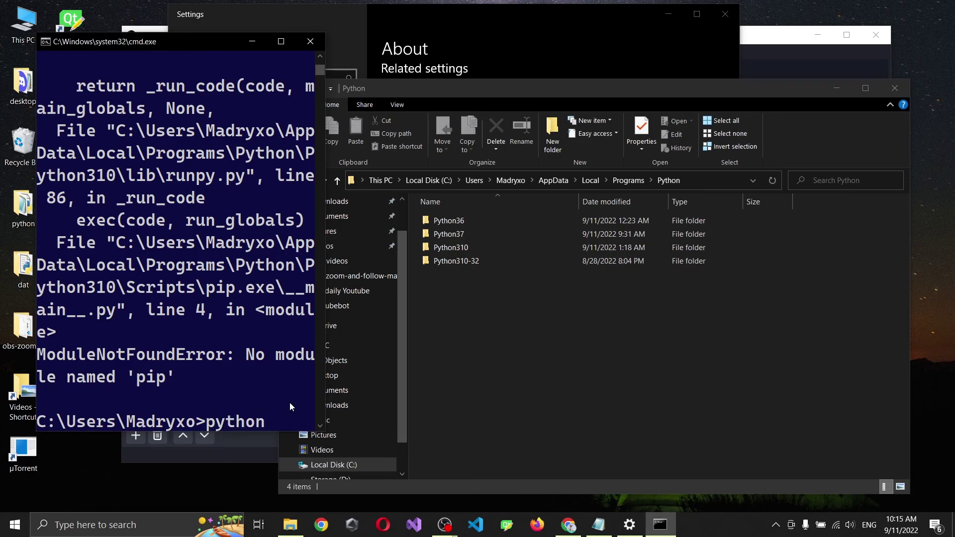
type("get-p")
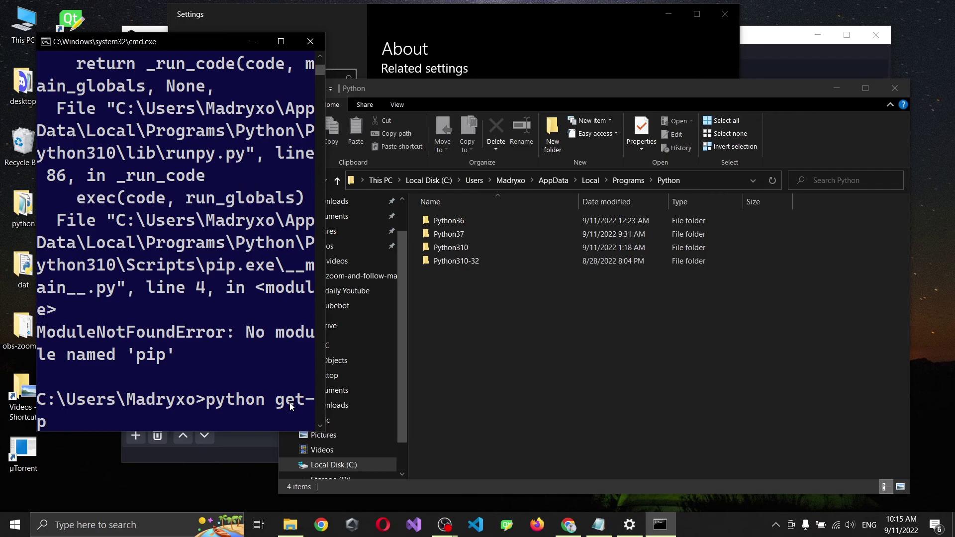
type("ip.py")
key("Return")
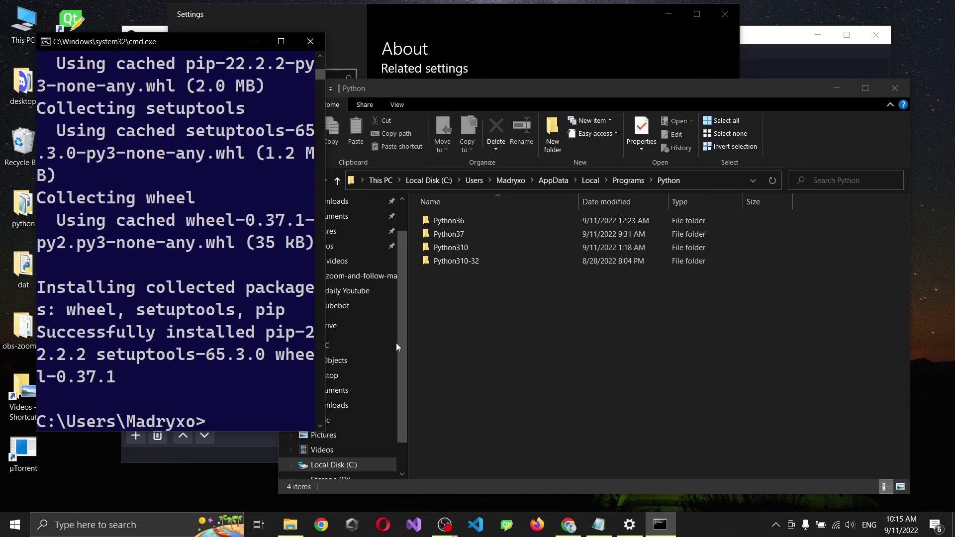
Browse to Python310\Lib\site-packages to check the new pip, setuptools and wheel folders.
left_click(461, 295)
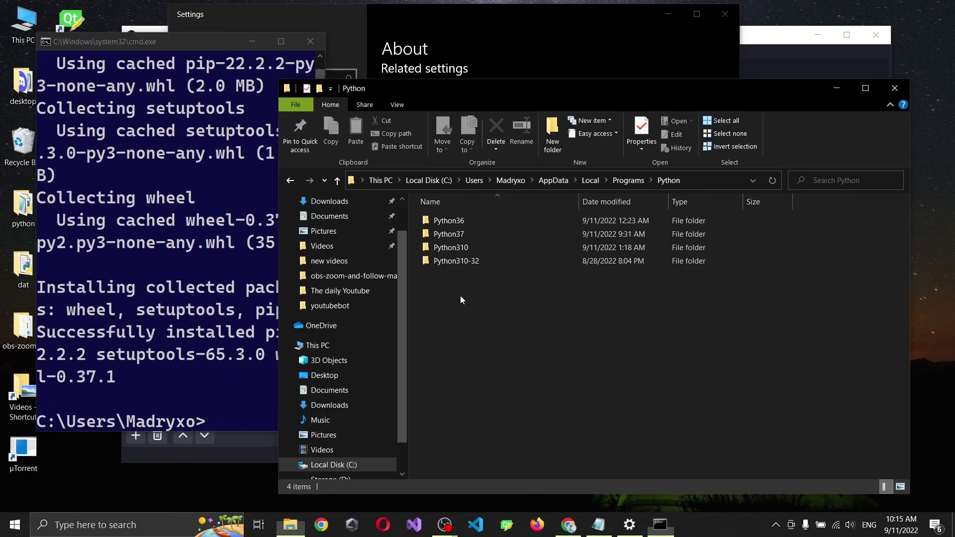
double_click(457, 249)
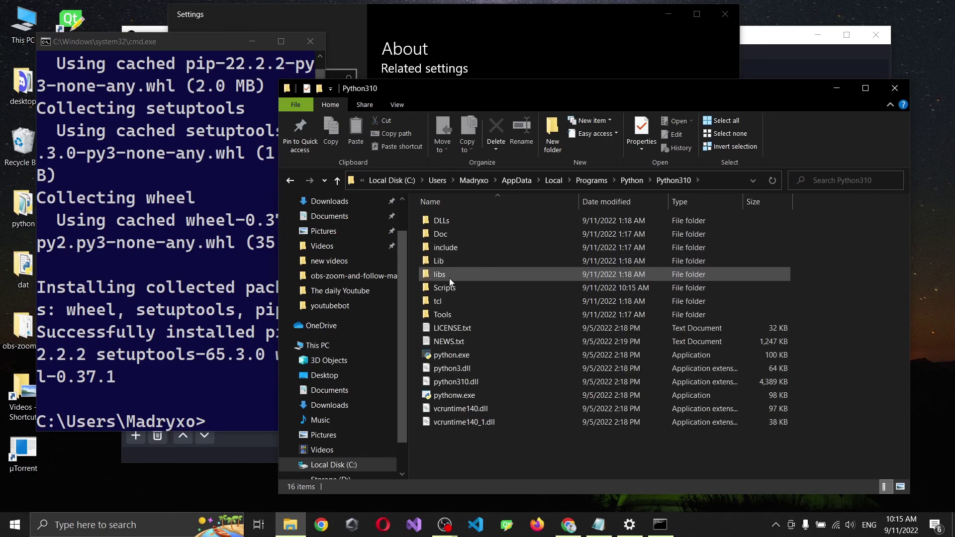
double_click(456, 261)
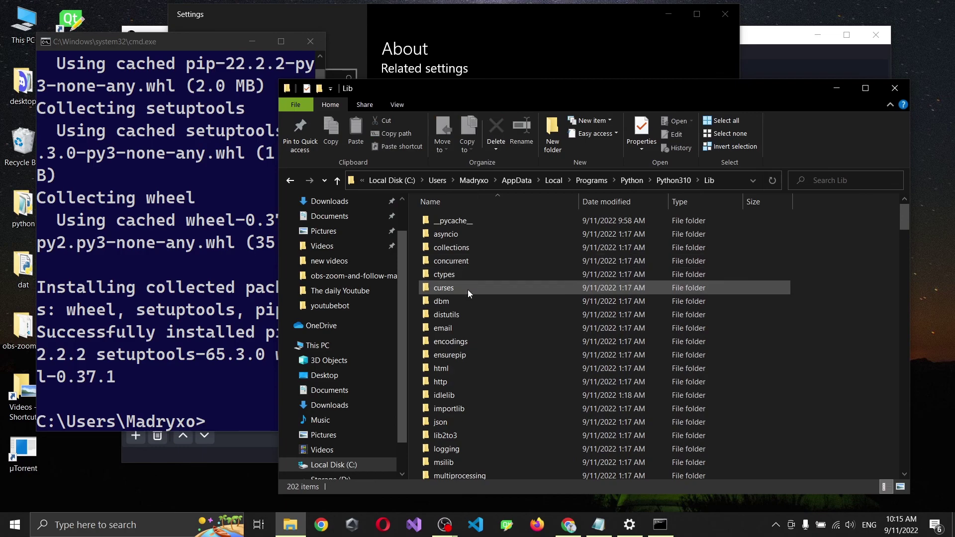
double_click(461, 247)
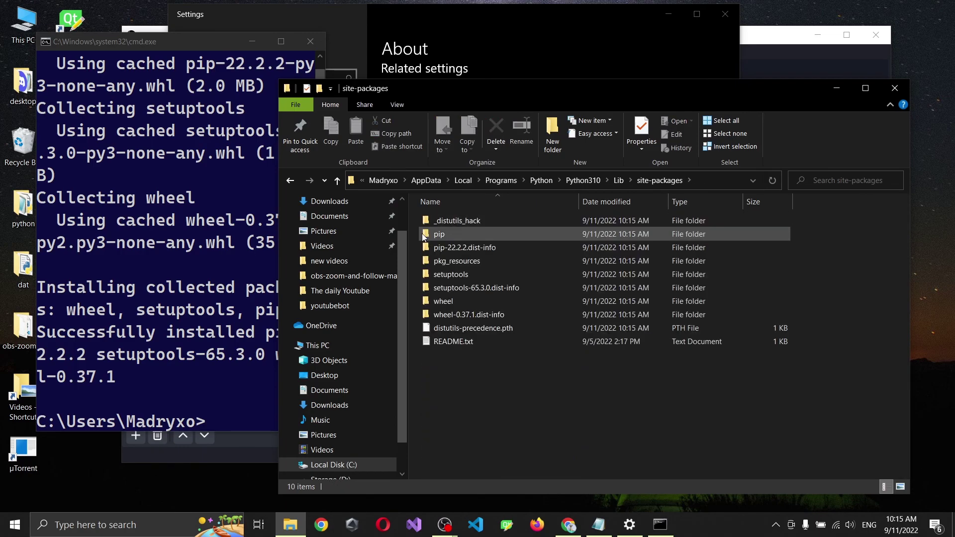
left_click_drag(421, 228, 441, 251)
left_click(440, 369)
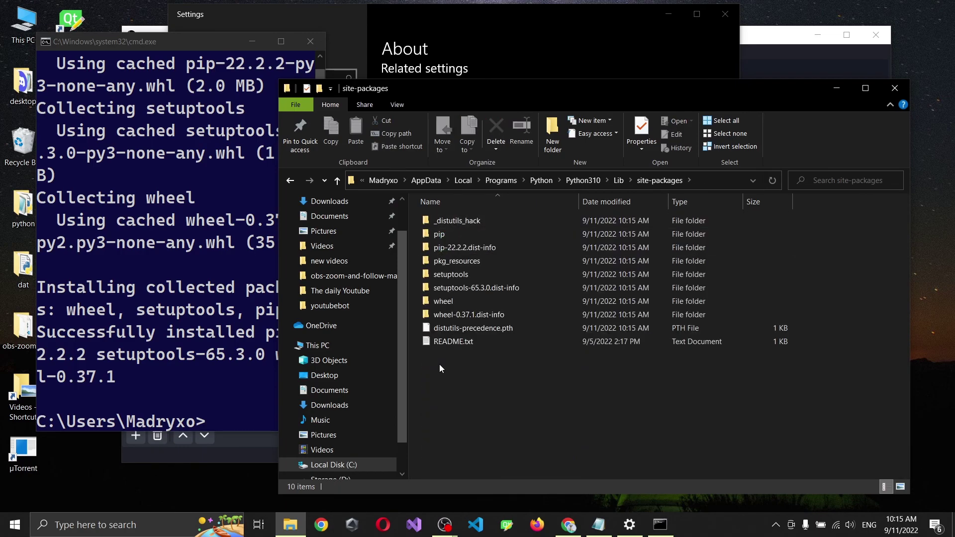
left_click(213, 425)
left_click(213, 425)
Install pywinctl 0.0.38 with pywin32 304 and PyRect 0.2.0, then check the new site-packages folders.
type("pi")
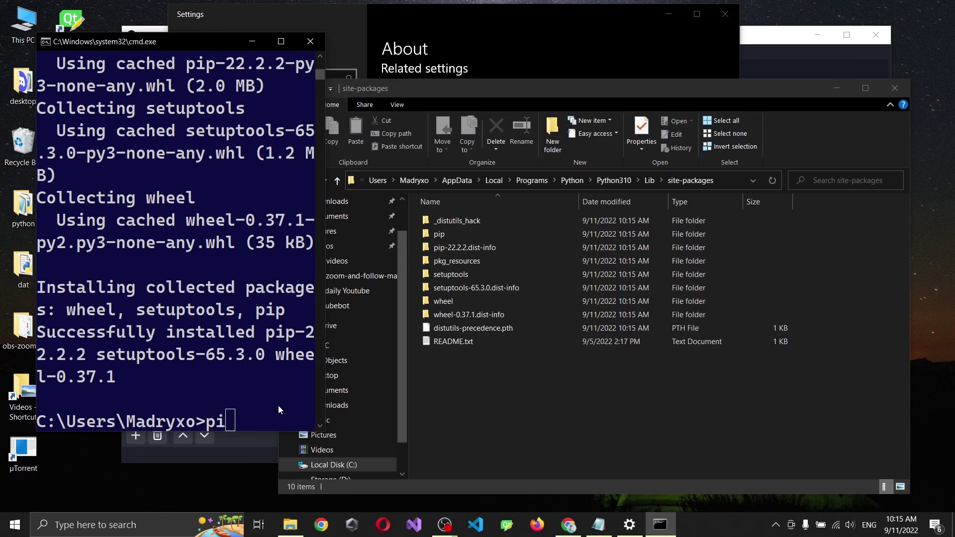
type("p install pywinctl")
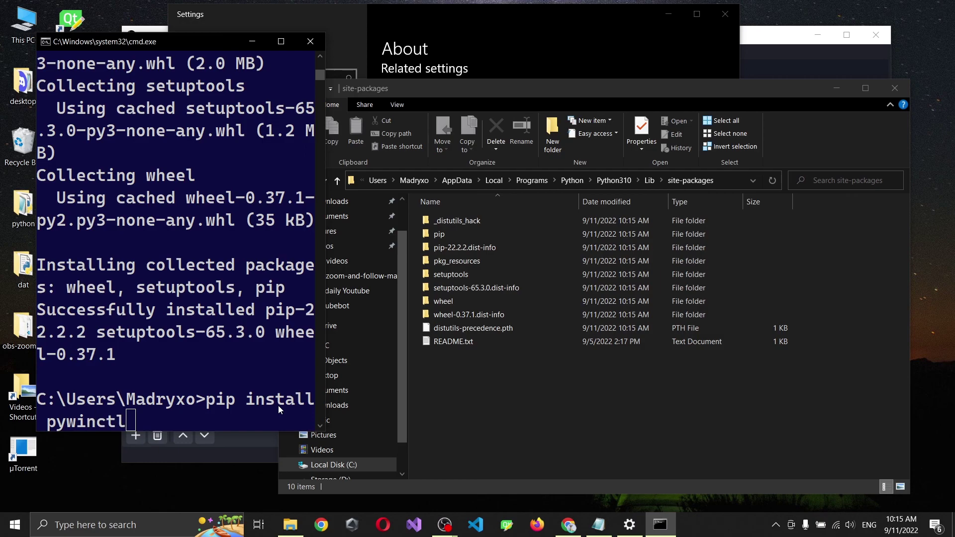
key("Return")
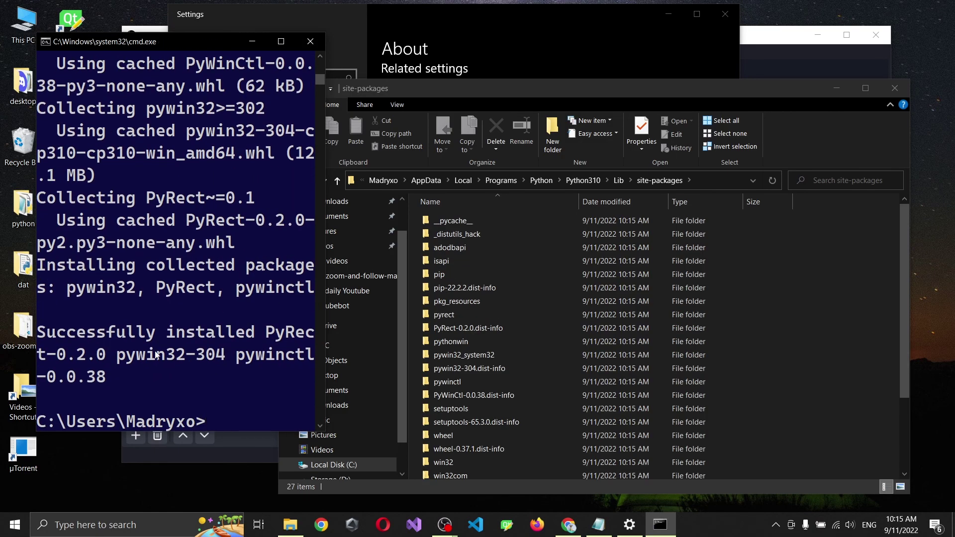
left_click(414, 261)
scroll(470, 256, "down", 3)
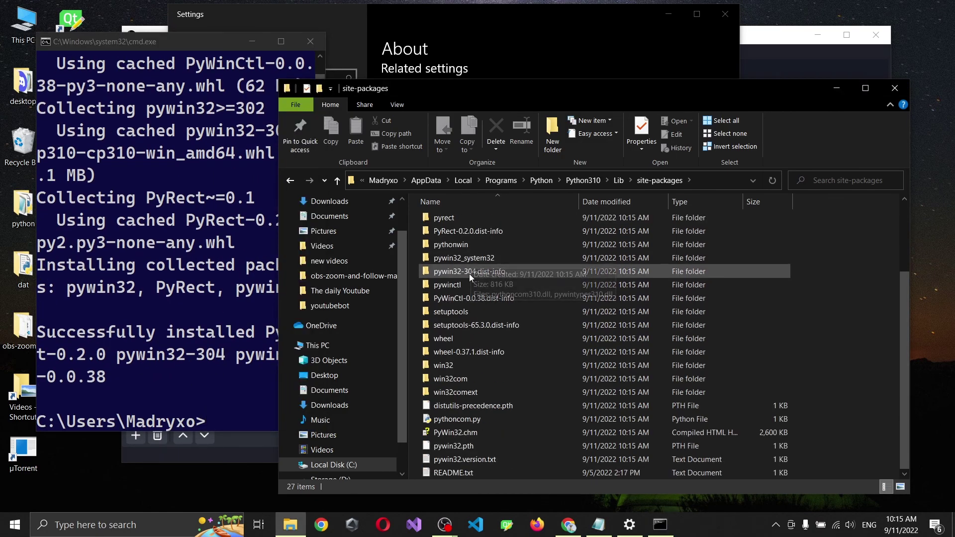
scroll(441, 358, "up", 3)
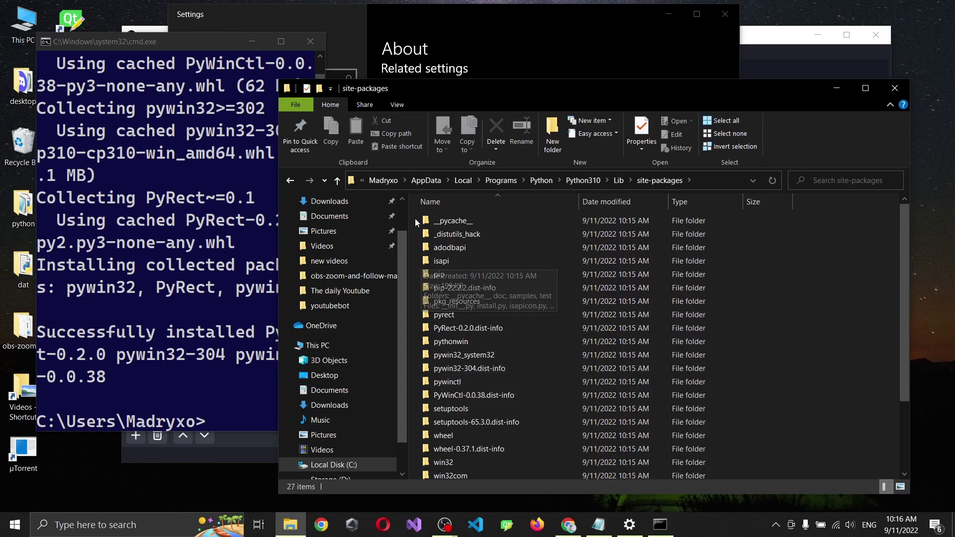
left_click_drag(415, 218, 503, 344)
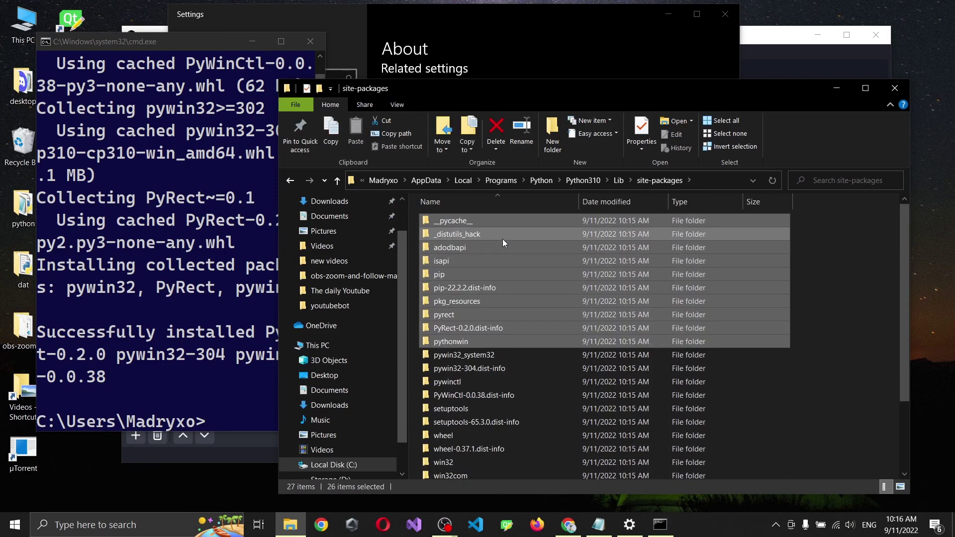
left_click(279, 71)
Minimize the command prompt and close the Windows Settings window.
left_click(310, 43)
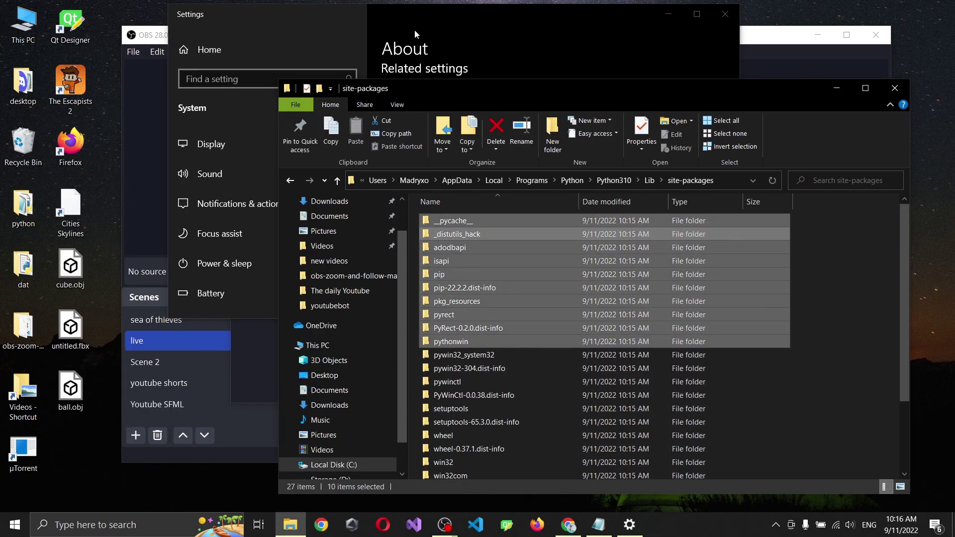
left_click(692, 30)
left_click(725, 14)
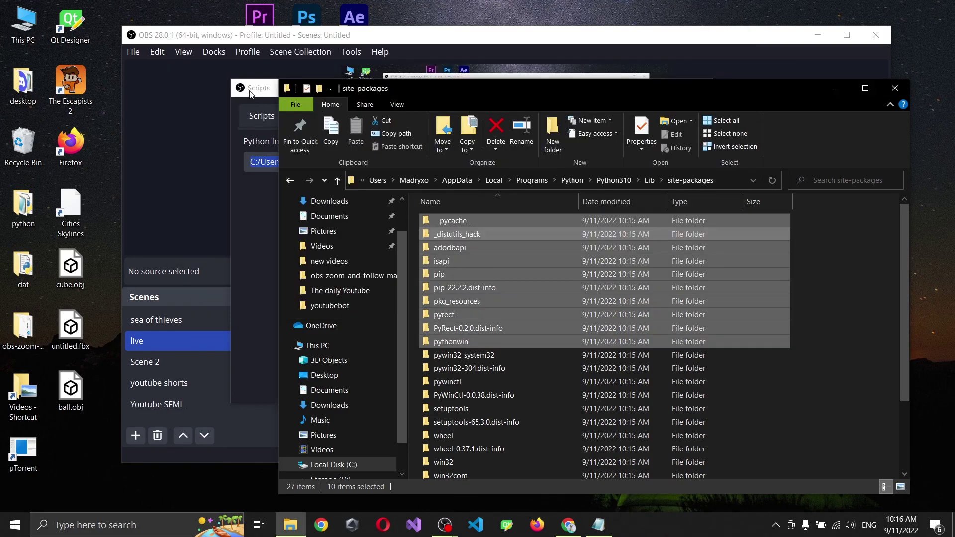
Reload zoom_and_follow_mouse.py, read the "No module named 'win32api'" error, then close the log and Scripts windows.
left_click(268, 129)
left_click(262, 116)
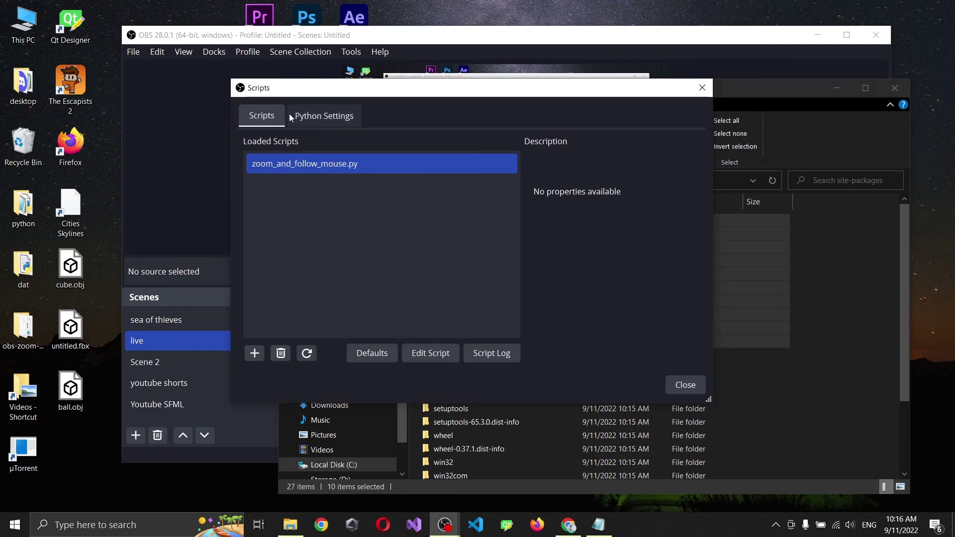
left_click(307, 353)
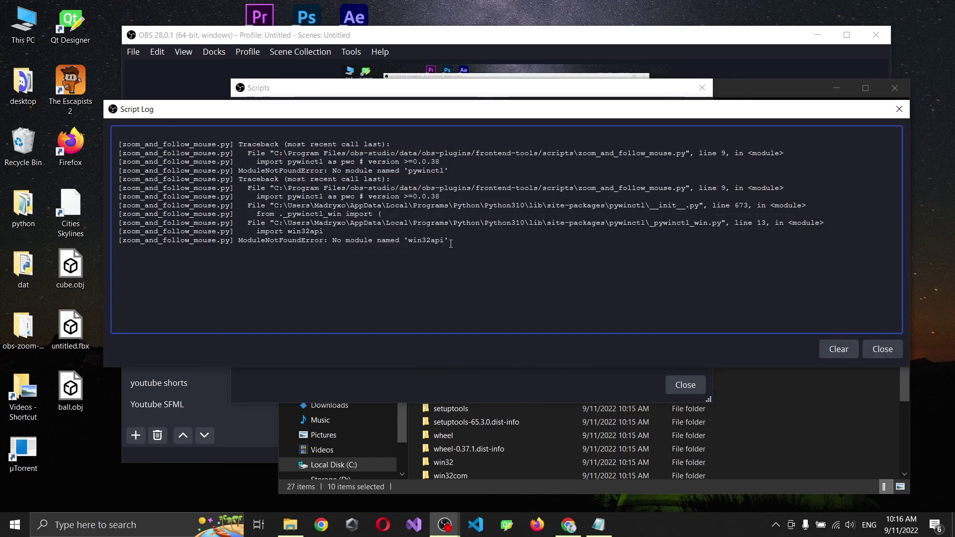
left_click_drag(449, 240, 332, 241)
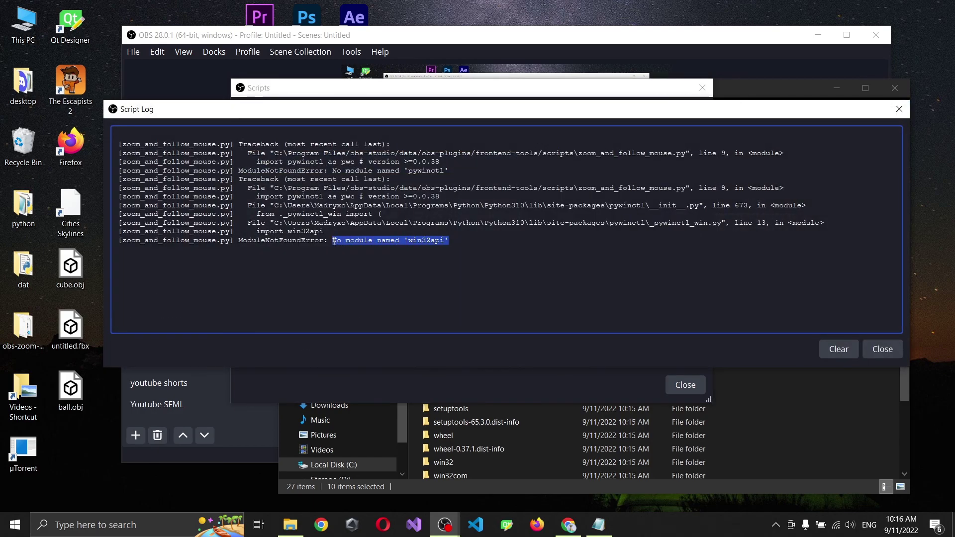
left_click(363, 241)
left_click(899, 109)
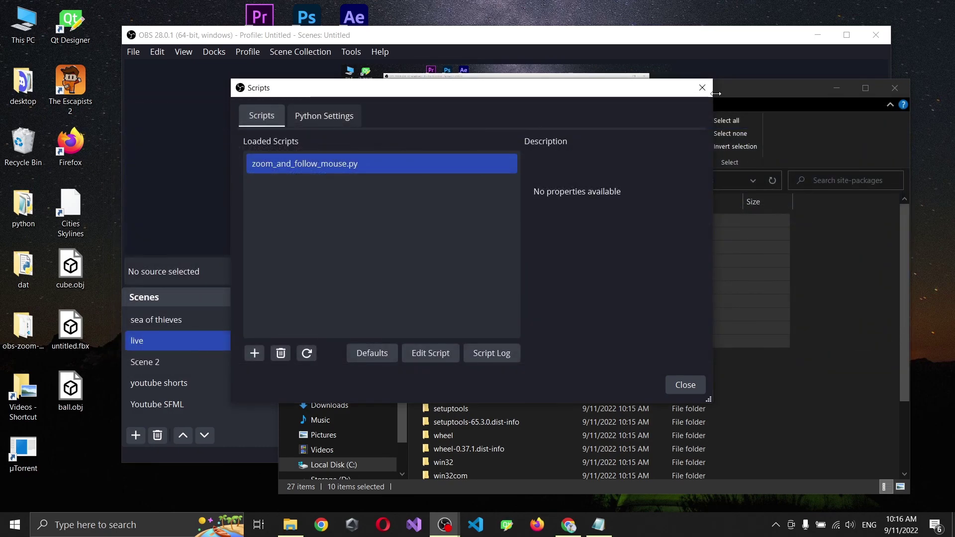
left_click(703, 87)
left_click(596, 41)
Quit OBS Studio and relaunch it from the taskbar with Launch Anyway.
left_click(876, 37)
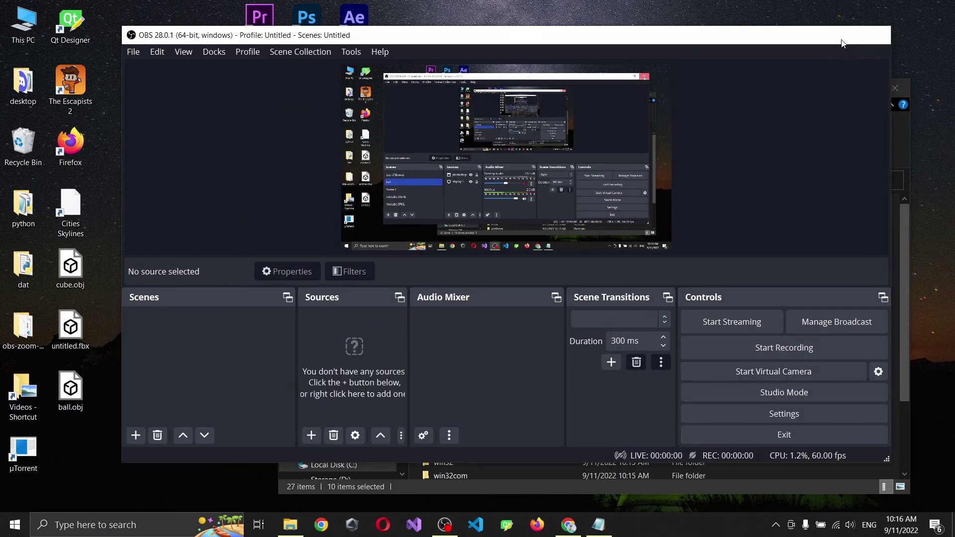
right_click(446, 524)
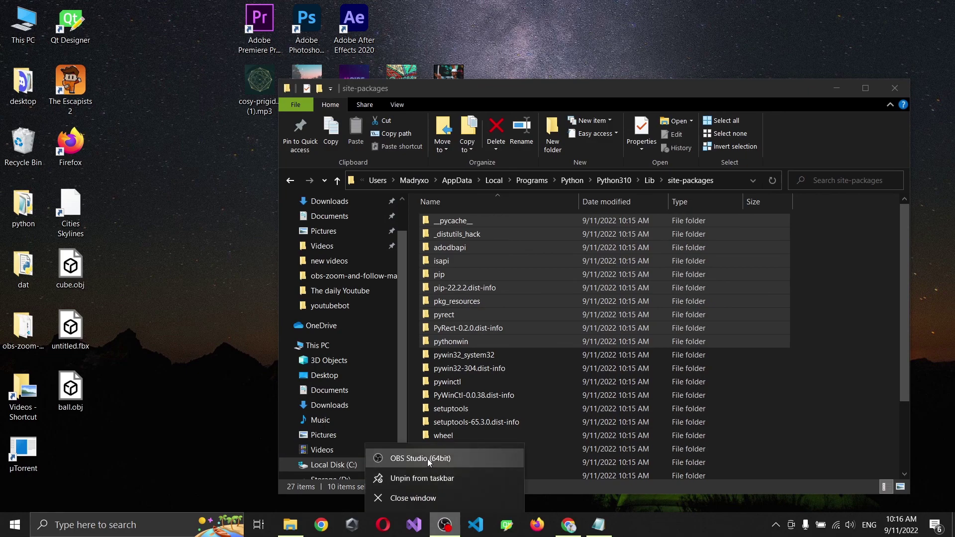
left_click(428, 459)
left_click(527, 276)
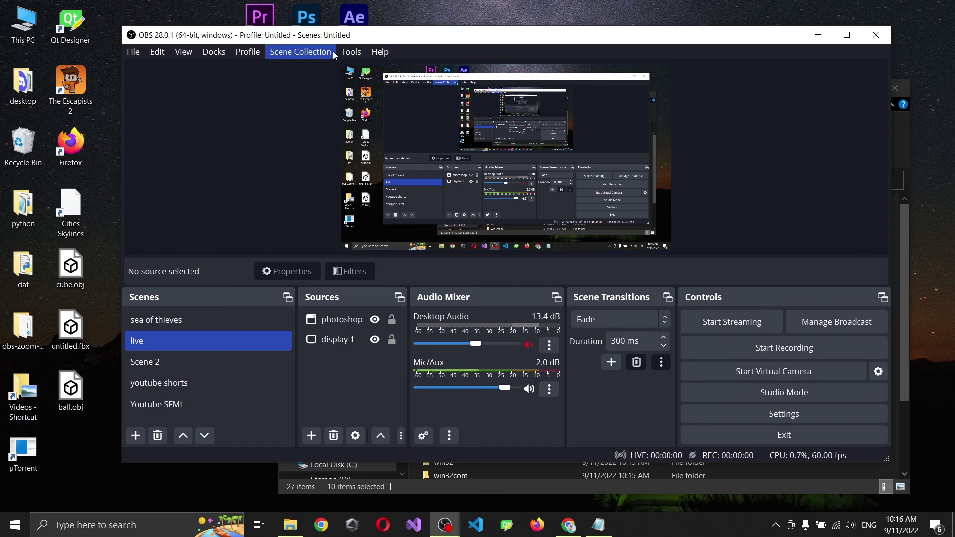
Open Tools > Scripts and confirm the Script Log shows no errors for zoom_and_follow_mouse.py.
left_click(351, 52)
left_click(365, 144)
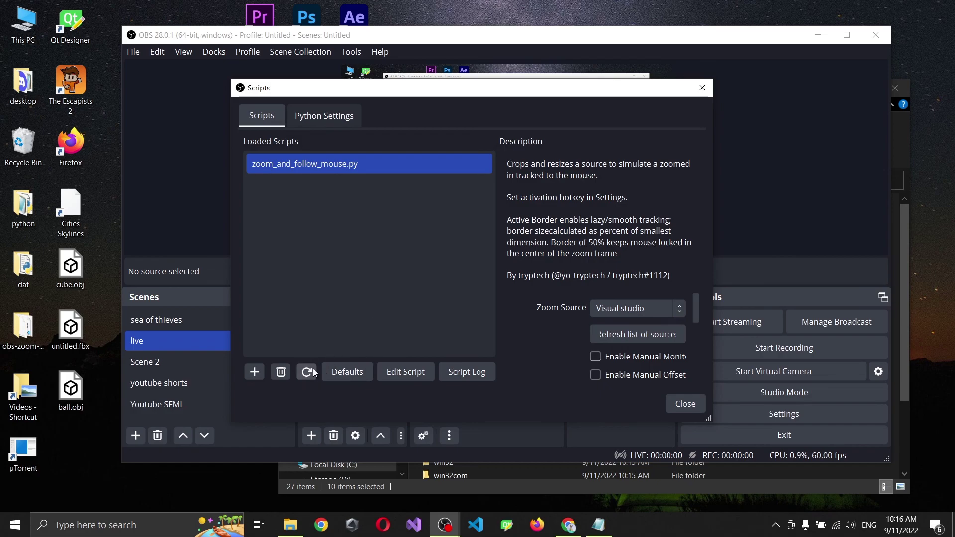
left_click(461, 373)
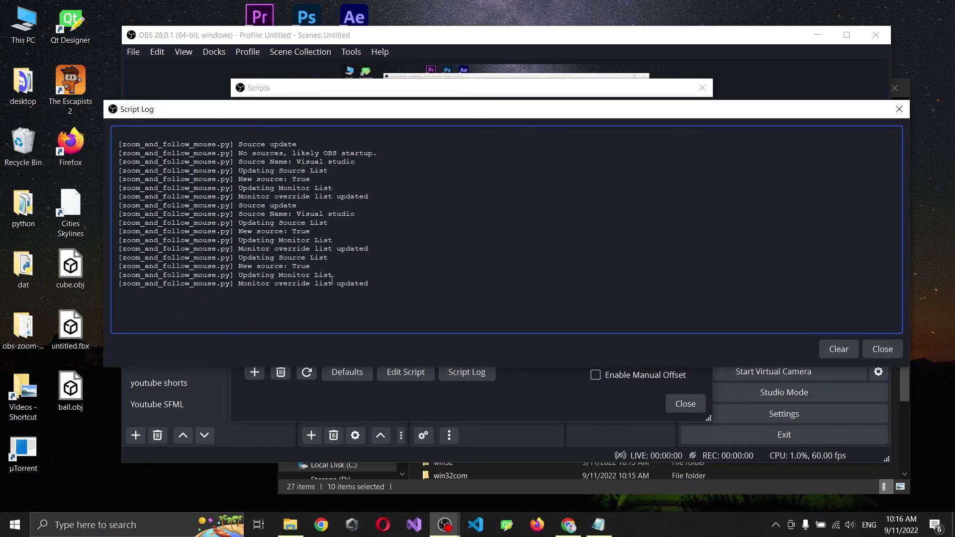
left_click(899, 109)
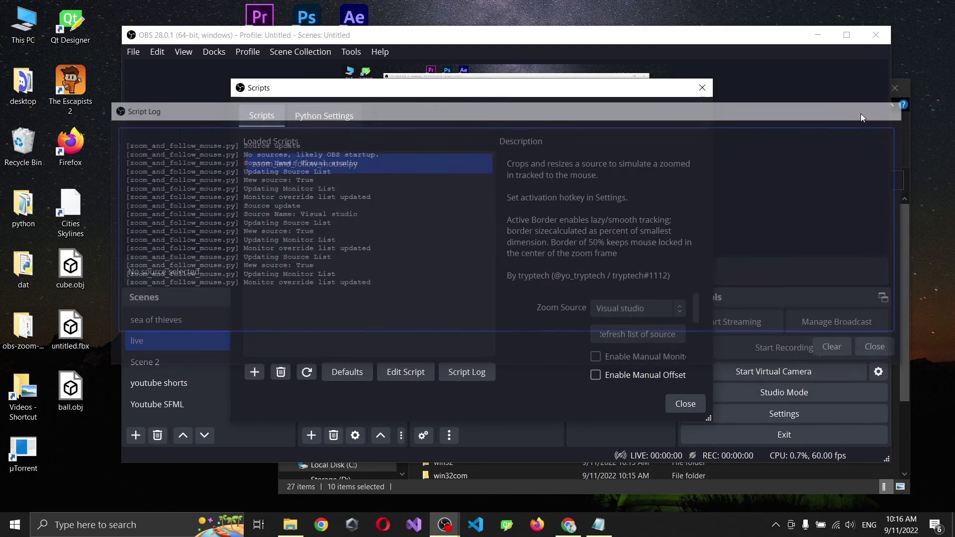
left_click(702, 88)
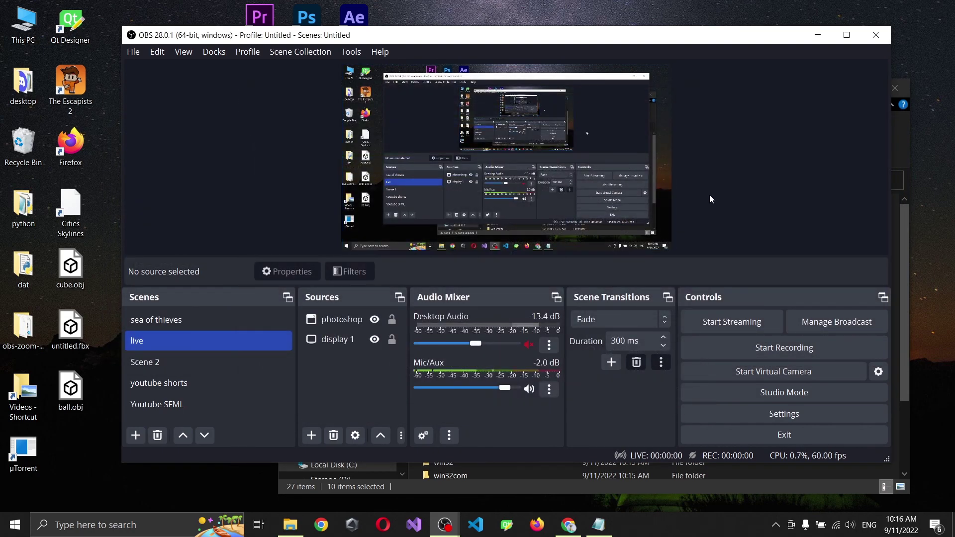